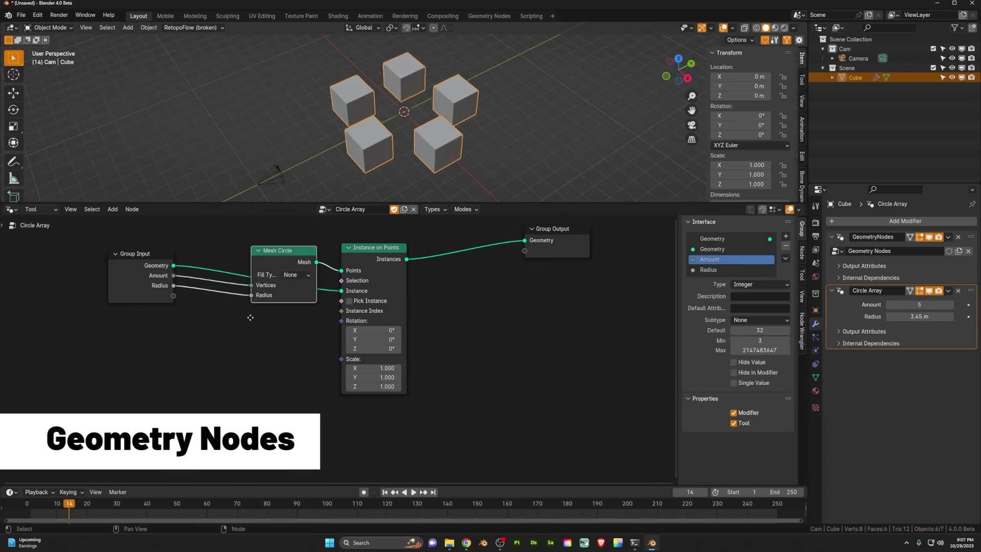
Add an Align Euler to Vector node and a Normal node to the Circle Array graph.
key(Return)
click(277, 327)
key(shift+a)
text(normal)
key(Return)
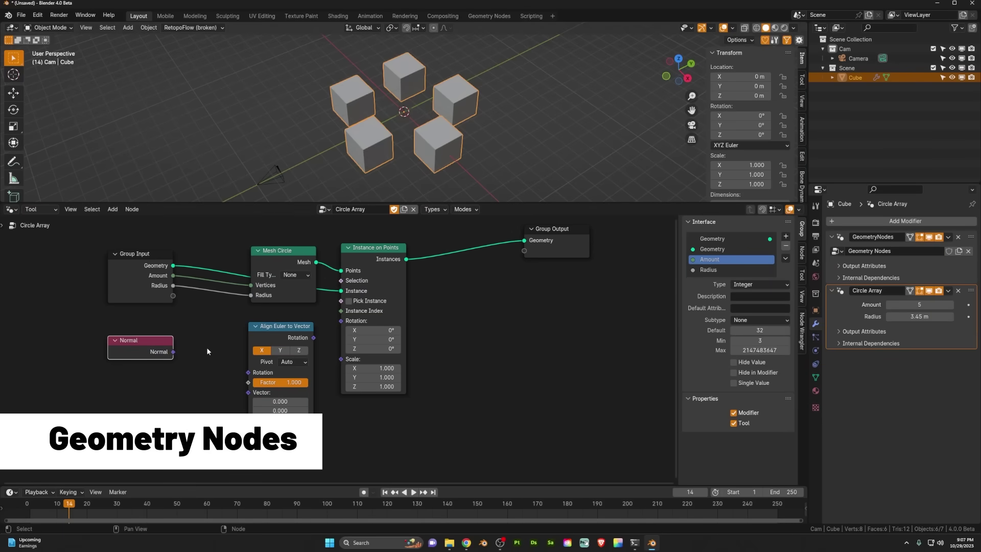
Drive the instances' rotation with the aligned rotation, then try a larger ring radius and undo it.
drag(314, 337, 341, 320)
mouse_move(920, 304)
mouse_down()
mouse_move(940, 305)
mouse_move(935, 317)
mouse_up()
key(ctrl+z)
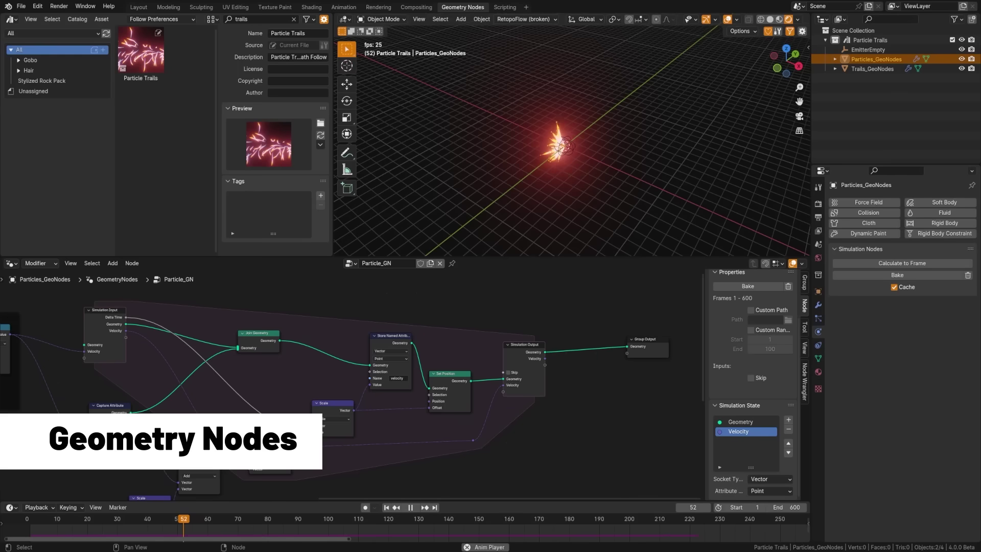
Show the Simulation Output node's settings in the sidebar while the particle trails play.
click(521, 352)
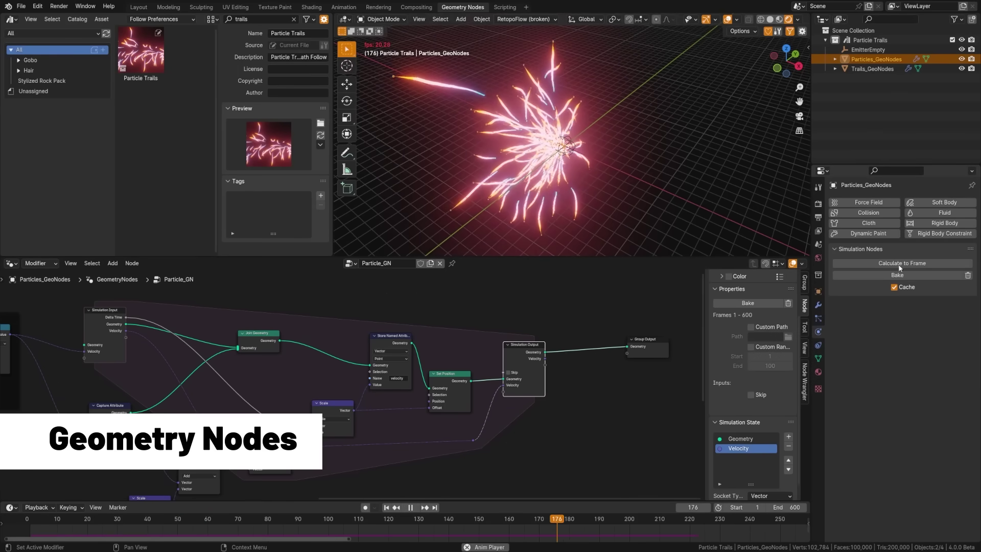
scroll(267, 351, down, 2)
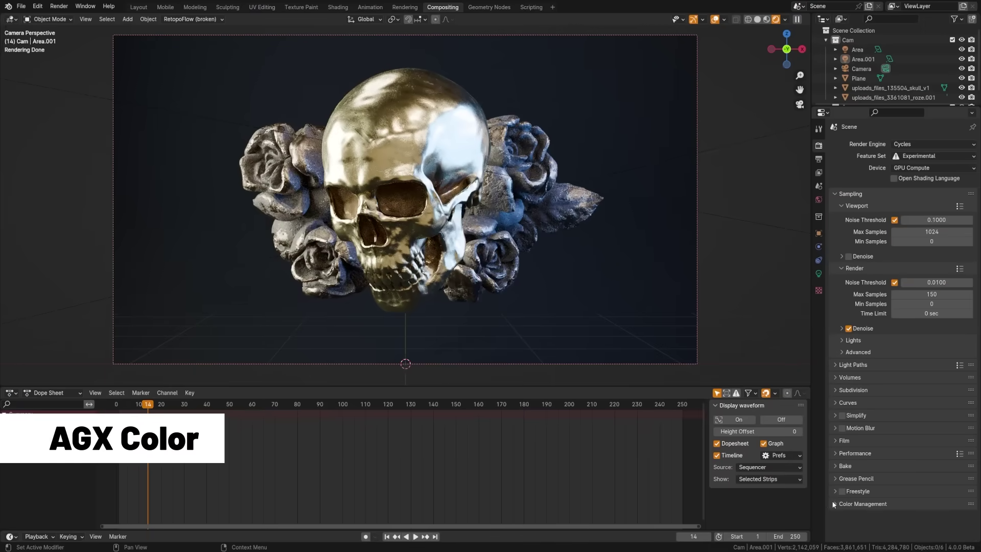
Orbit around the skull to view the scene's backdrop.
middle_drag(551, 261, 405, 261)
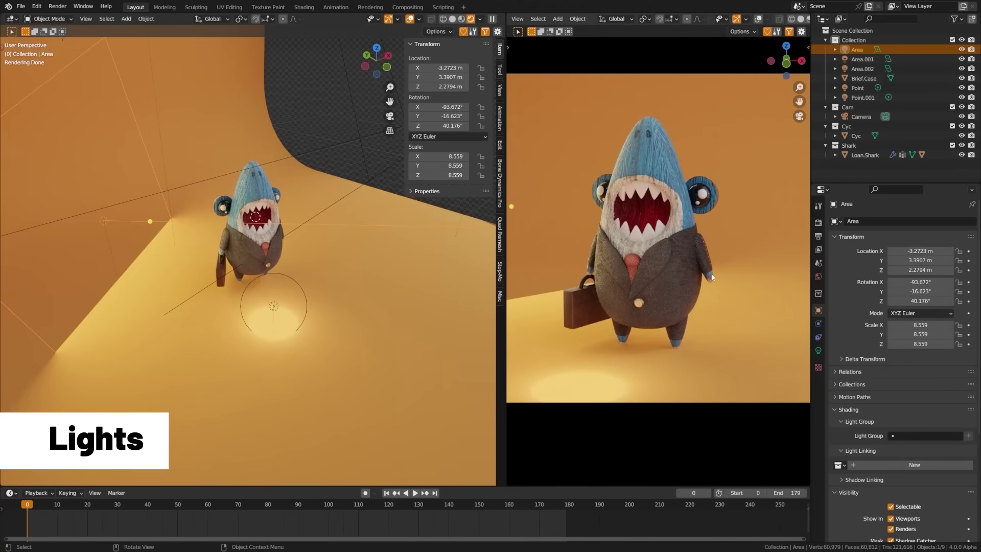
Create light linking for the area light and link the point light to the Shark collection.
click(886, 465)
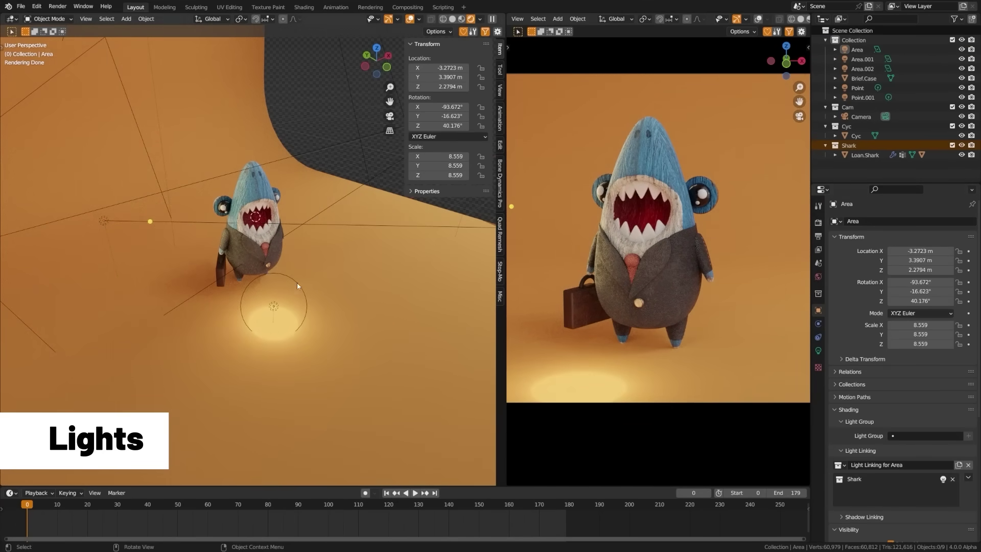
click(857, 87)
drag(849, 146, 887, 486)
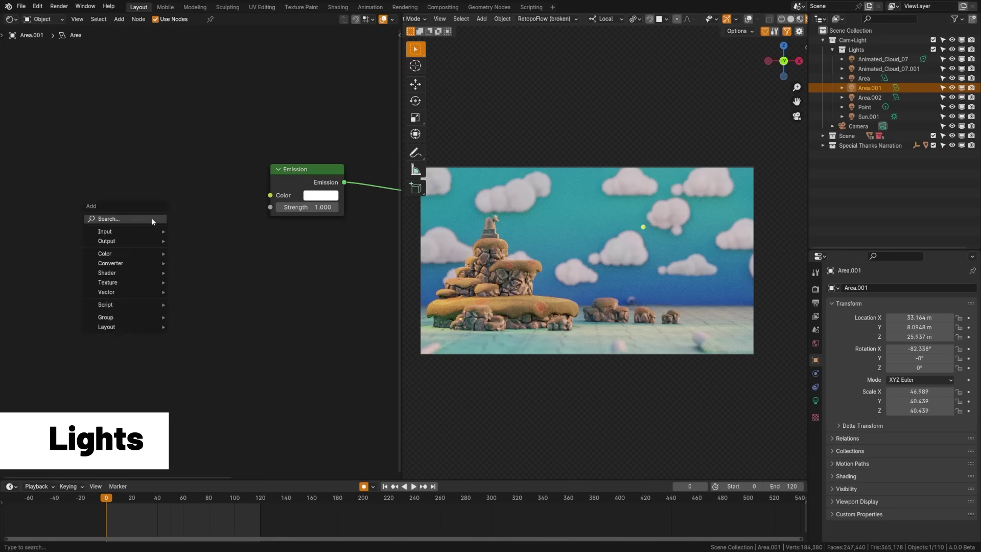
Add an Image Texture node for the Emission colour and browse for its image.
text(image t)
key(Return)
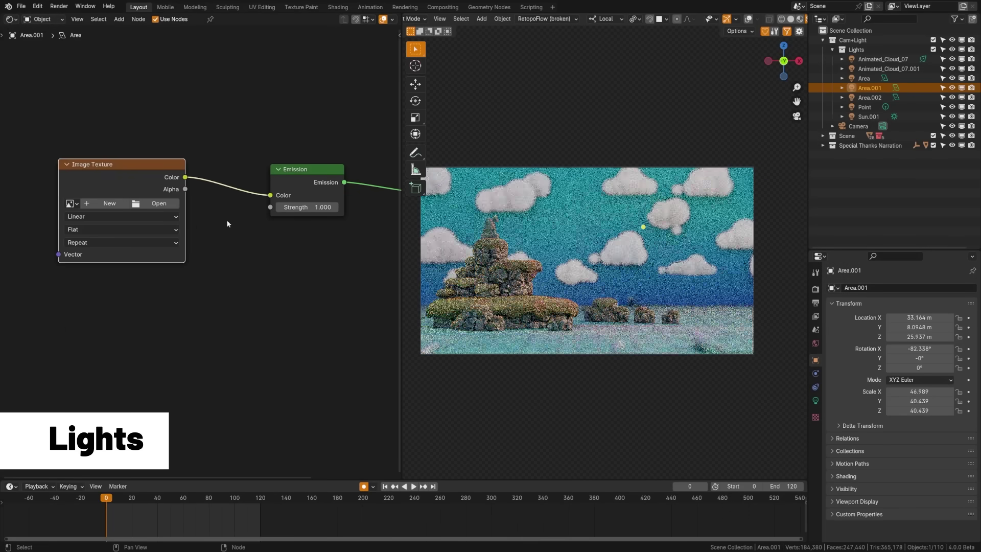
click(71, 204)
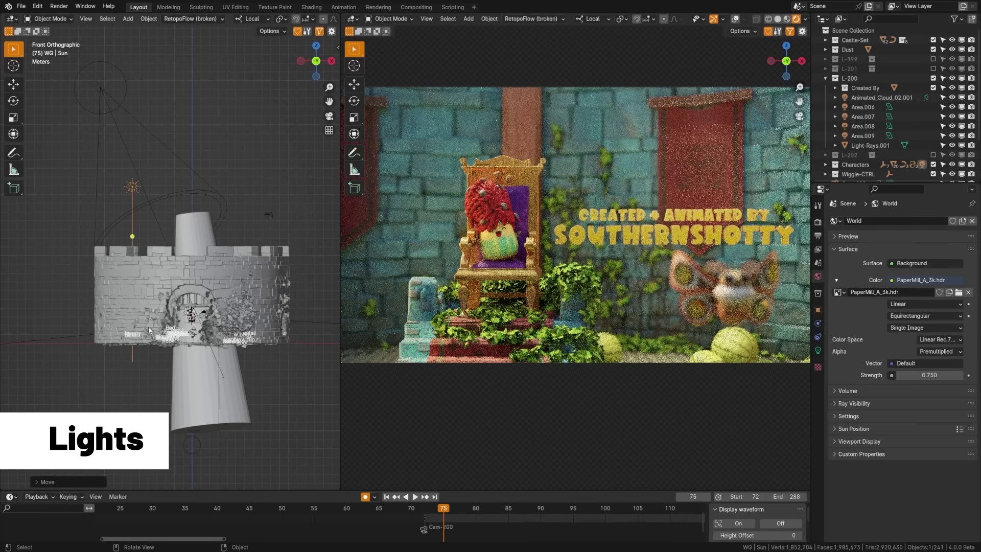
Rotate the castle's sun lamp to a new angle, checking it from top view.
key(r)
click(154, 215)
key(KP_7)
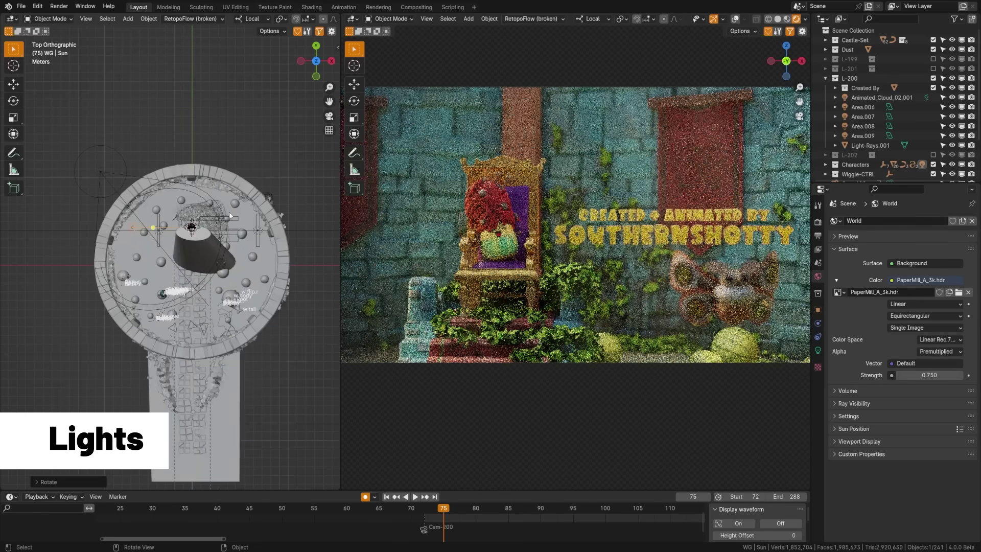
key(r)
click(243, 295)
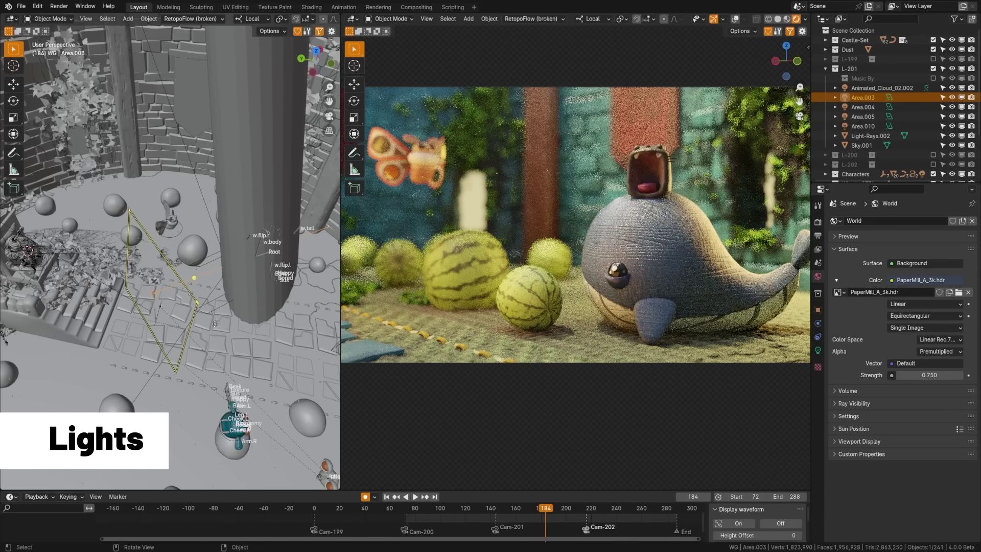
Resize the area light and show the transform gizmo around it.
key(s)
click(244, 331)
middle_drag(245, 331, 210, 317)
key(shift+space)
key(t)
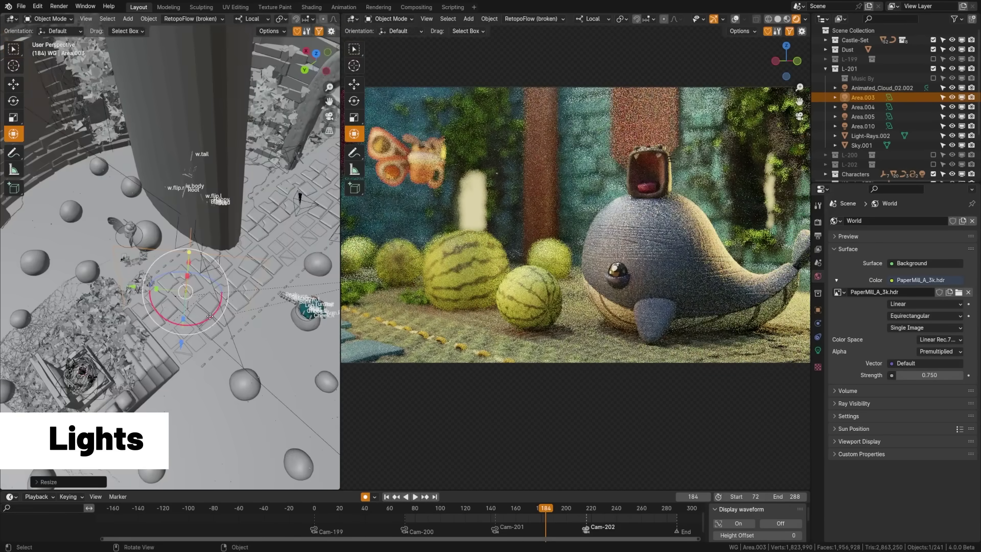
Inspect Light-Rays.002's modifiers, make Ground active, and insert Sun Beams between Glare and Composite.
click(870, 136)
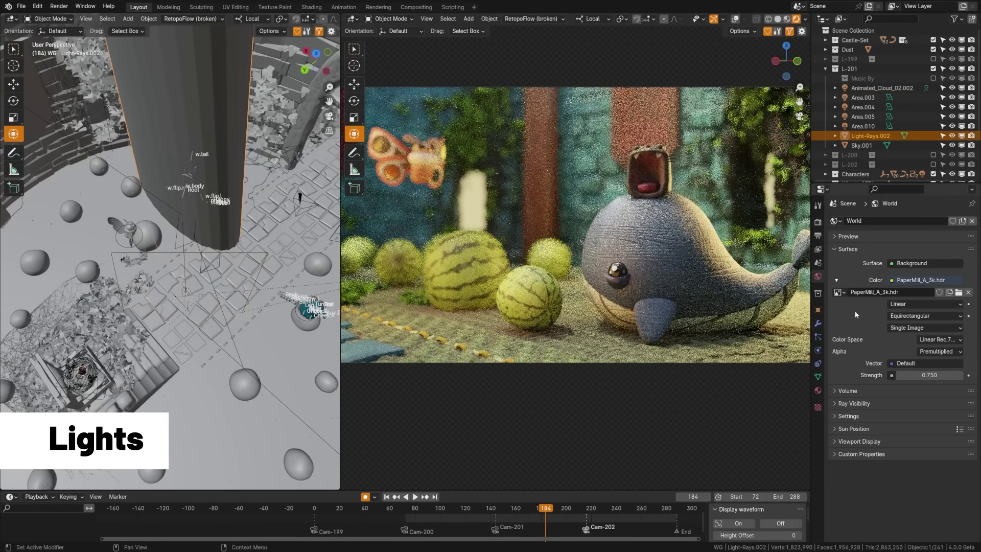
click(817, 323)
scroll(894, 102, down, 3)
click(597, 345)
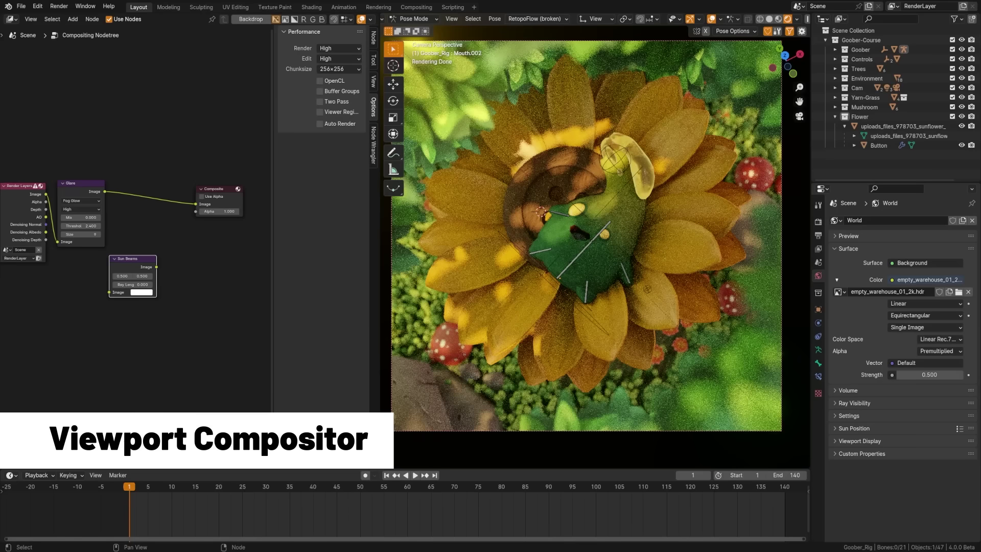
drag(130, 259, 152, 214)
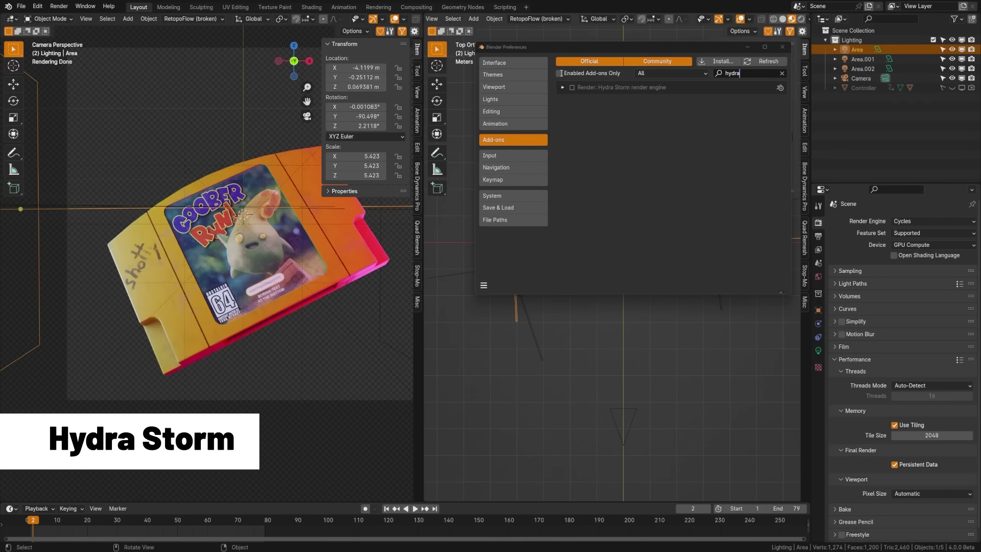
Set the cartridge scene's render engine to Hydra Storm and play its animation.
click(782, 46)
click(921, 221)
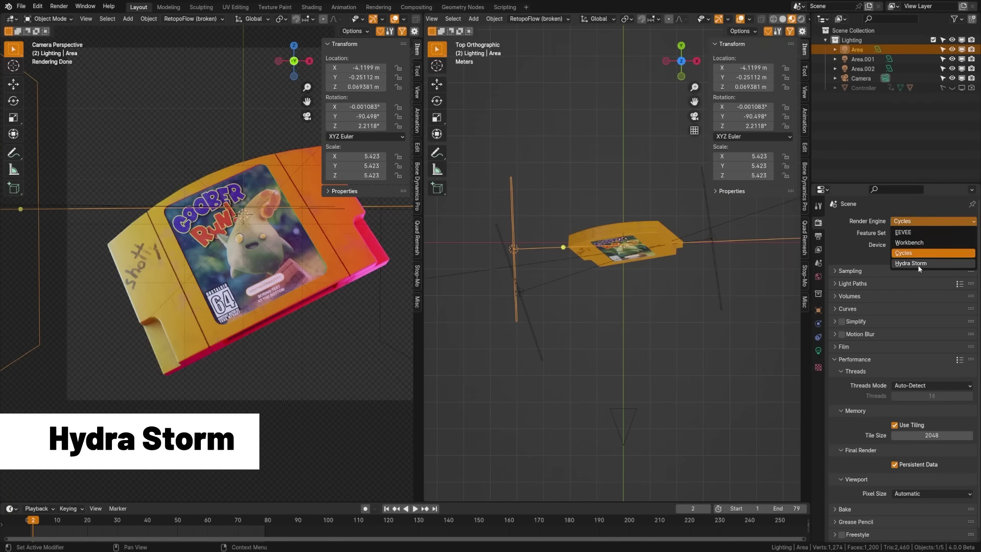
key(h)
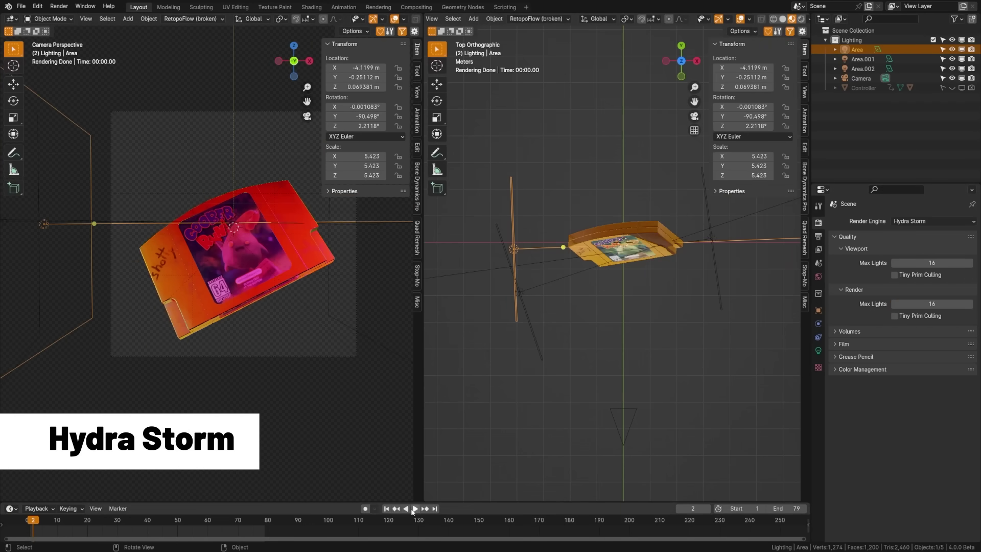
click(413, 508)
middle_drag(204, 316, 242, 335)
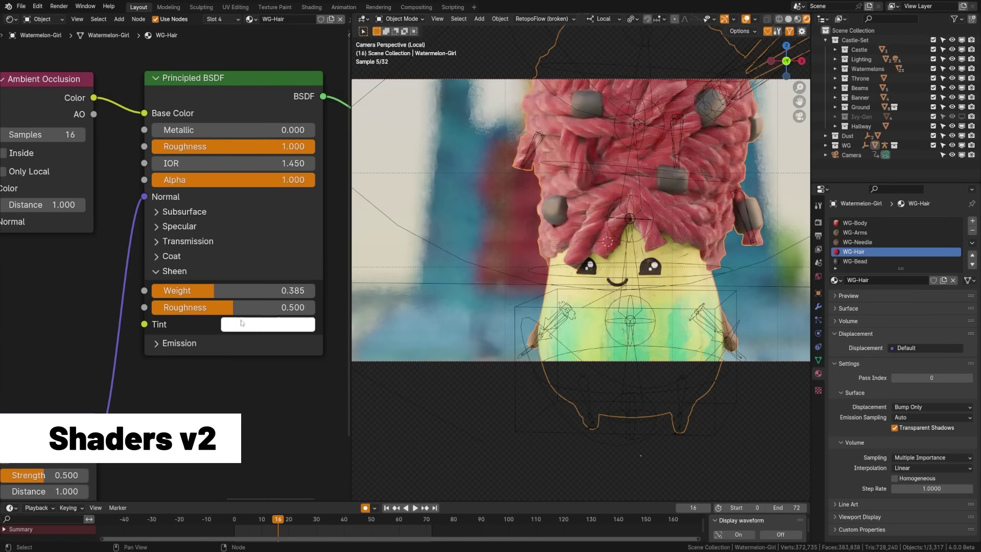
Tint the sheen red, set sheen roughness to 0.645 and sheen weight to 1.000.
click(243, 323)
drag(256, 272, 307, 273)
drag(240, 307, 286, 307)
drag(240, 290, 224, 290)
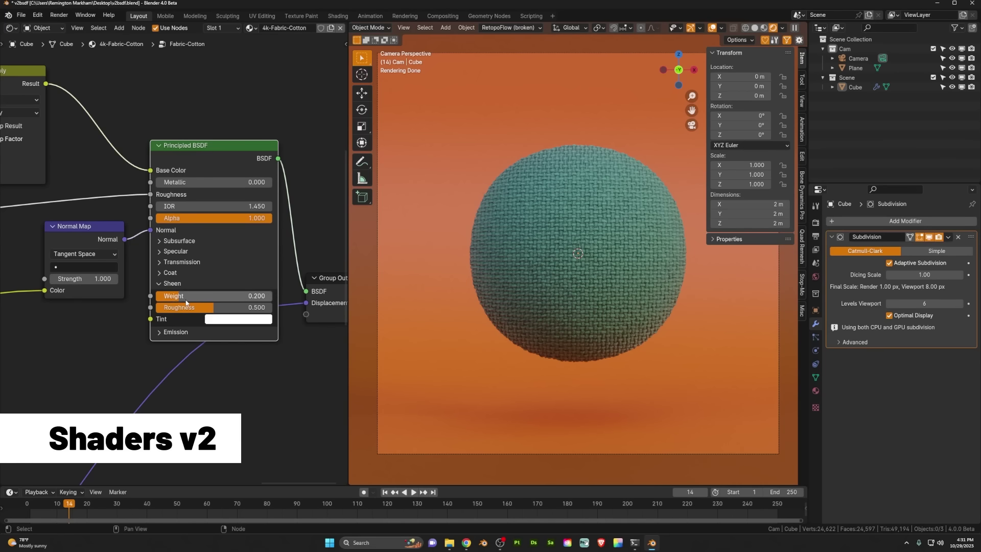
drag(205, 296, 272, 296)
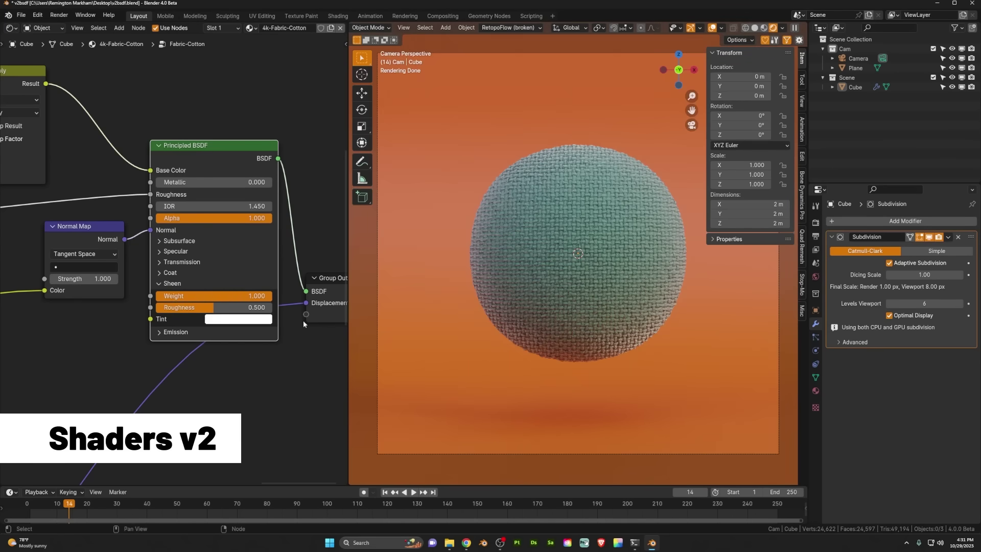
Sample the sheen tint colour from the sphere with the eyedropper.
click(234, 319)
click(310, 273)
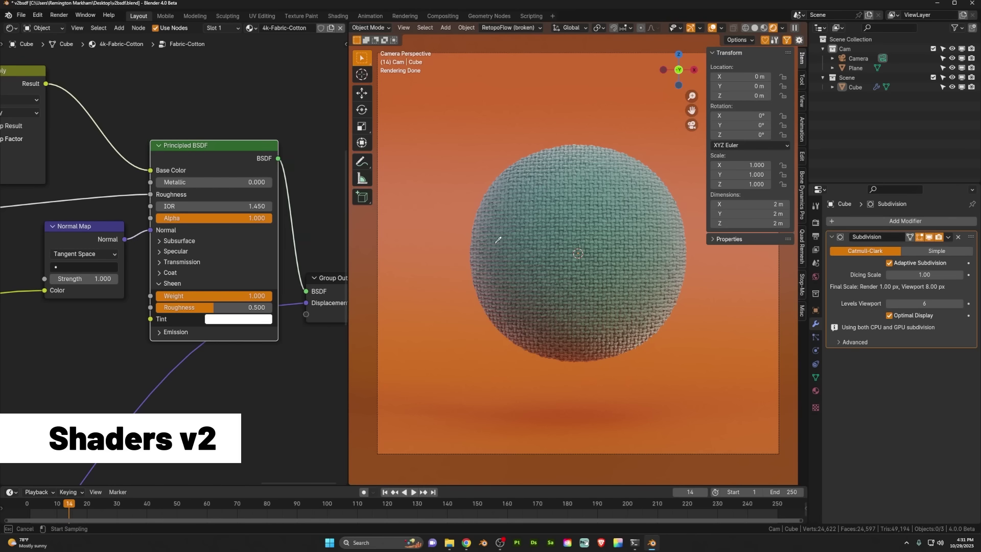
click(524, 246)
click(238, 319)
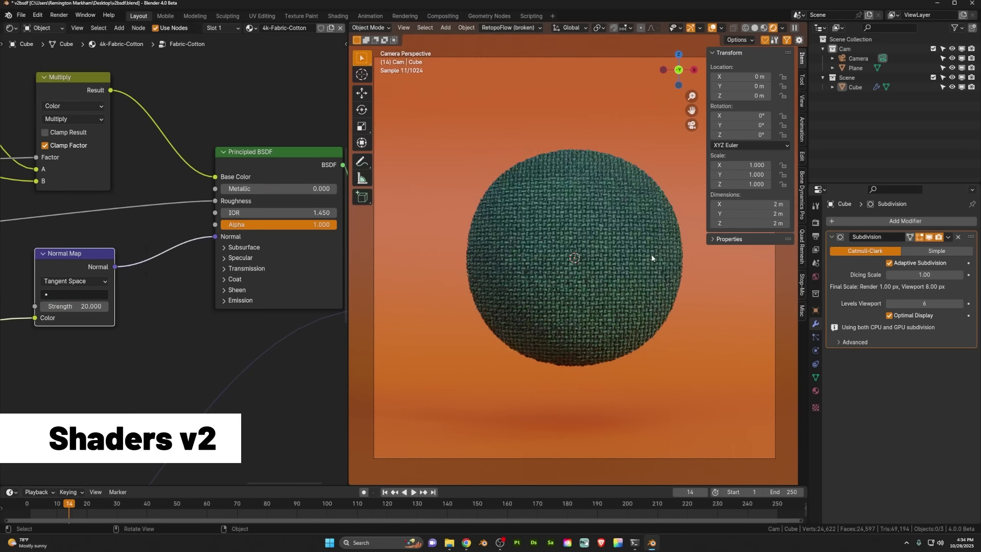
scroll(634, 295, up, 15)
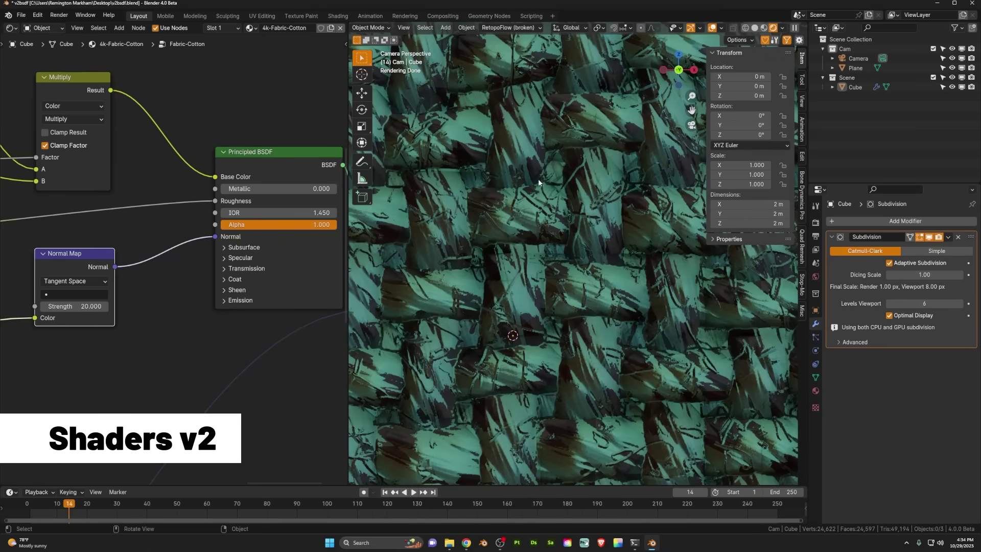
scroll(605, 320, down, 15)
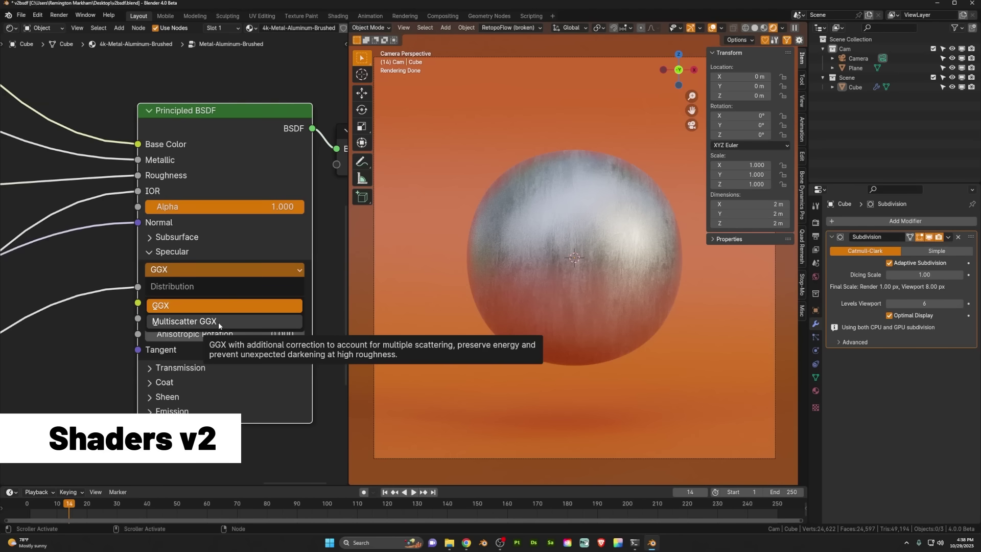
Use Multiscatter GGX on the metal, then set glass Transmission 1.000 and Roughness 0.415.
click(218, 322)
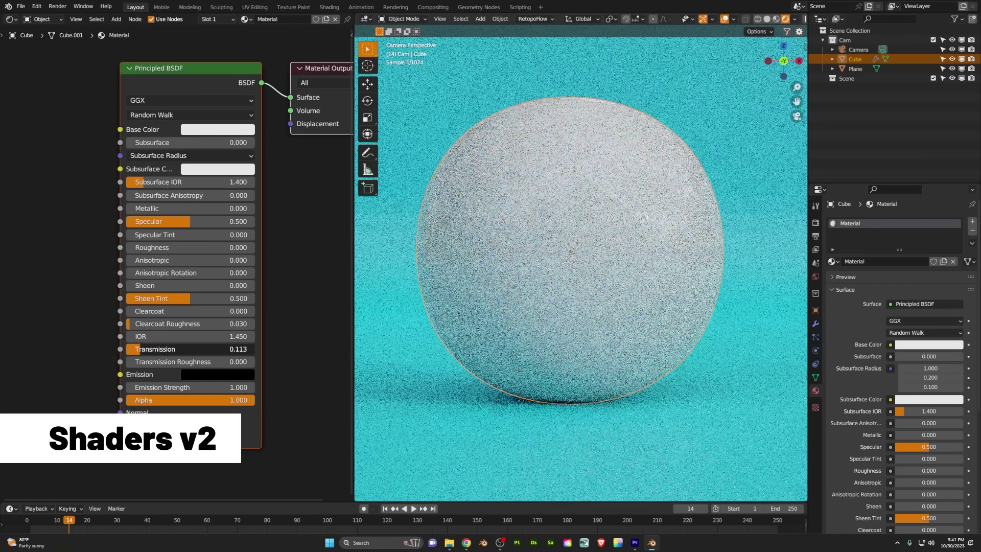
drag(141, 349, 256, 355)
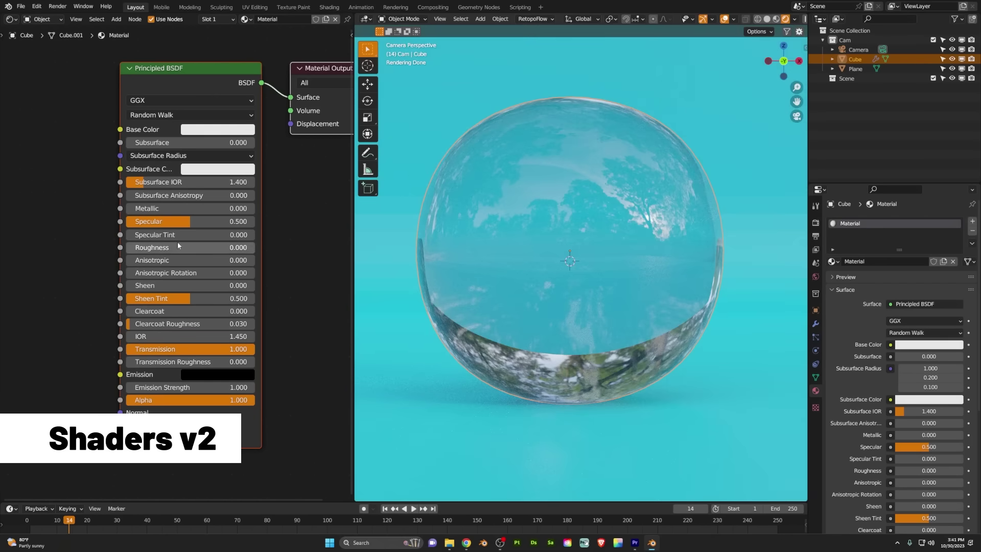
drag(147, 250, 200, 249)
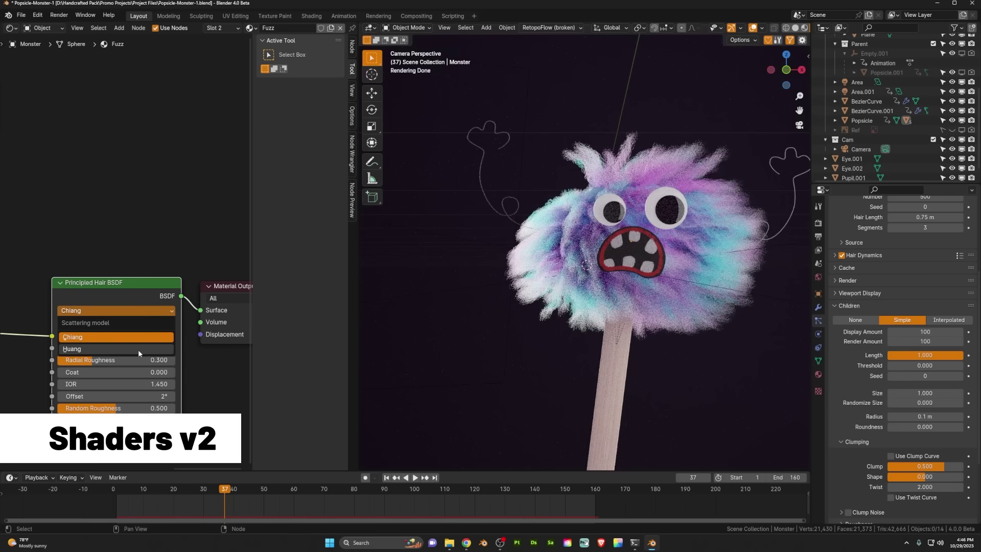
Switch the monster's hair scattering model to Huang and centre its face in view.
click(120, 349)
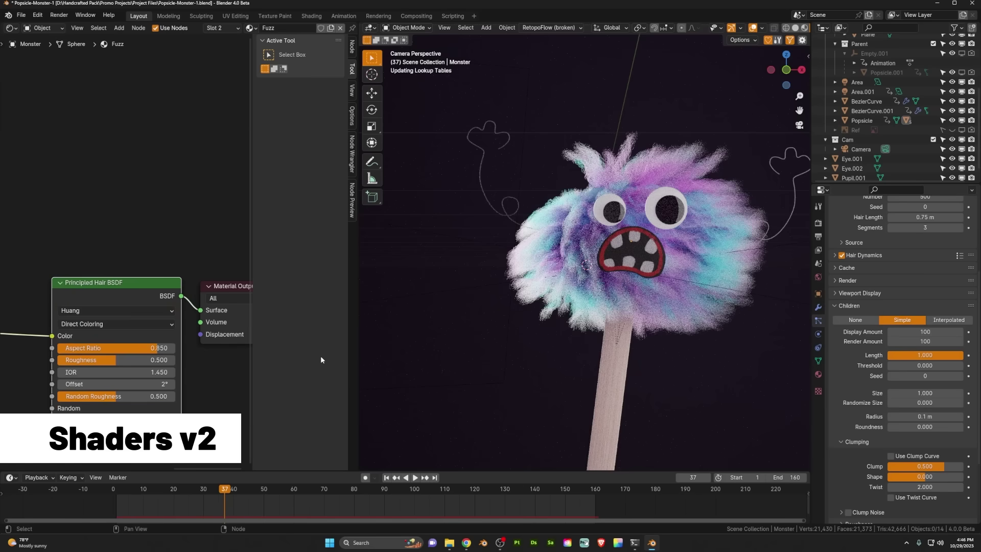
scroll(685, 319, up, 5)
shift+middle_drag(687, 323, 587, 334)
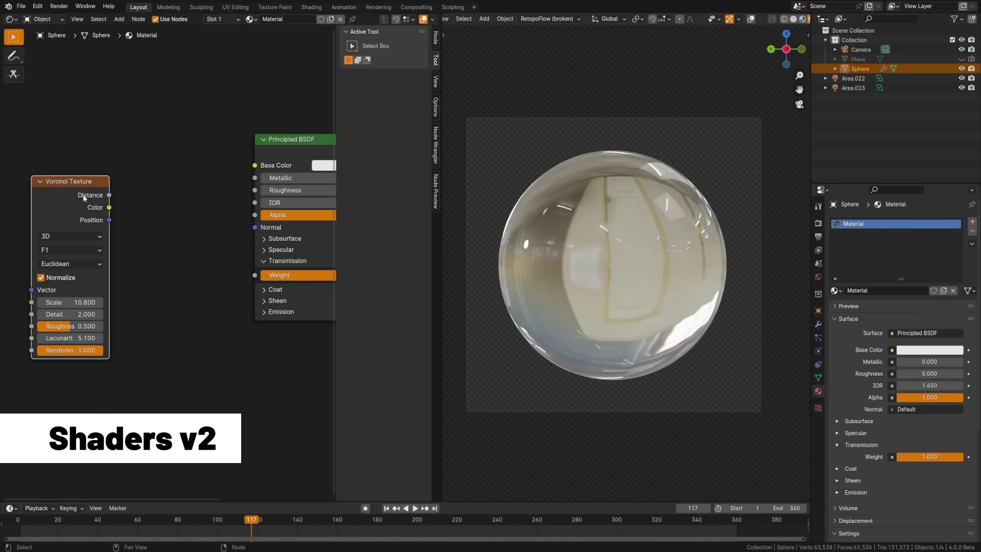
Set Voronoi scale 6.8 and route it through a Color Ramp into Roughness, black stop 0.189.
ctrl+shift+click(83, 198)
drag(72, 303, 52, 303)
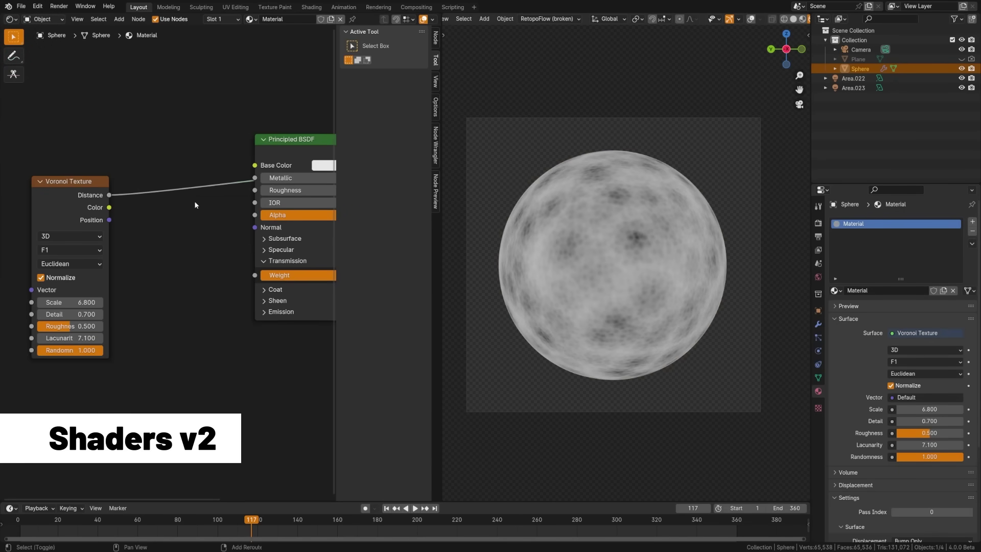
key(shift+a)
text(ramp)
key(Return)
click(105, 174)
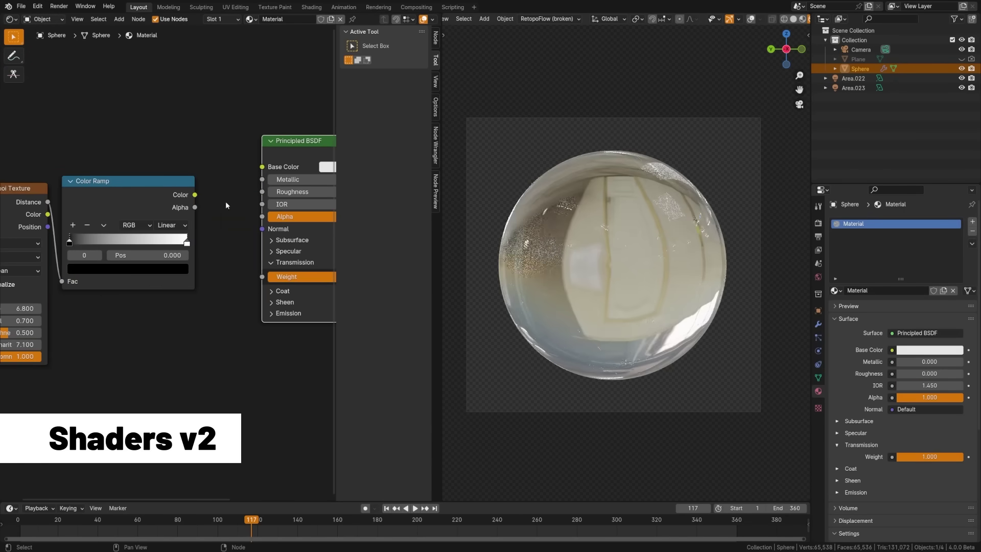
drag(193, 189, 263, 191)
drag(131, 233, 154, 233)
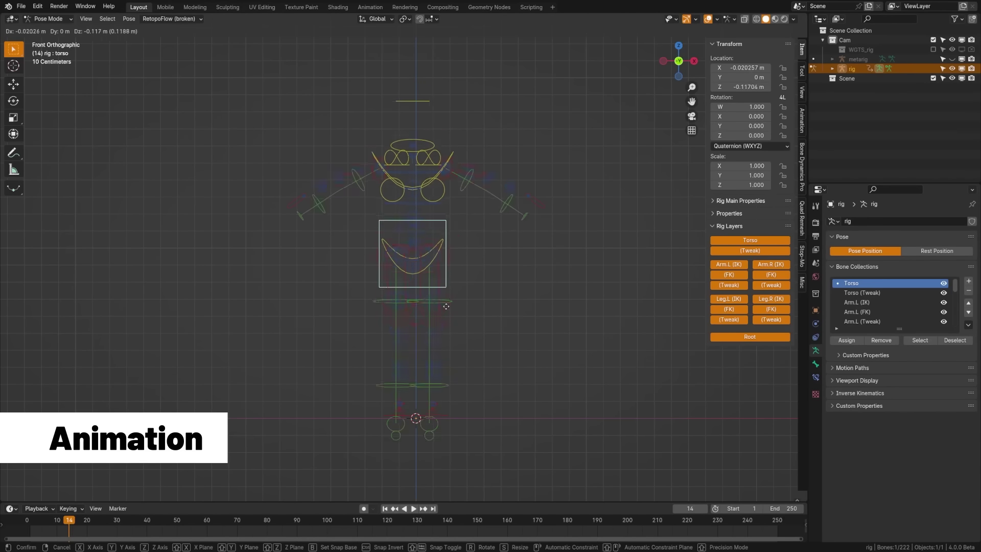
Expand the rig's main and extra properties and select the hand_ik.L control.
click(740, 201)
click(729, 254)
click(534, 201)
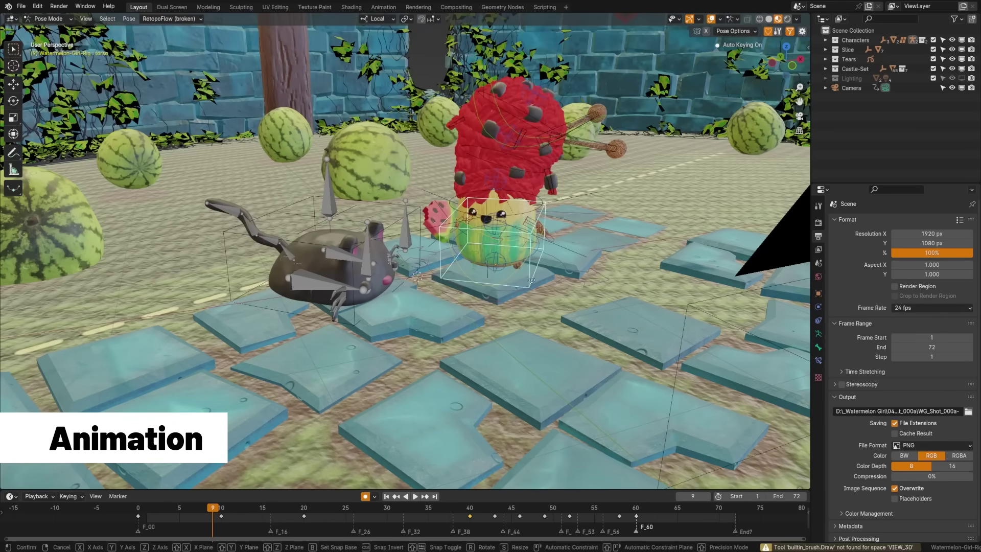
Move the torso bone into a new position, then close the Add menu unused.
key(g)
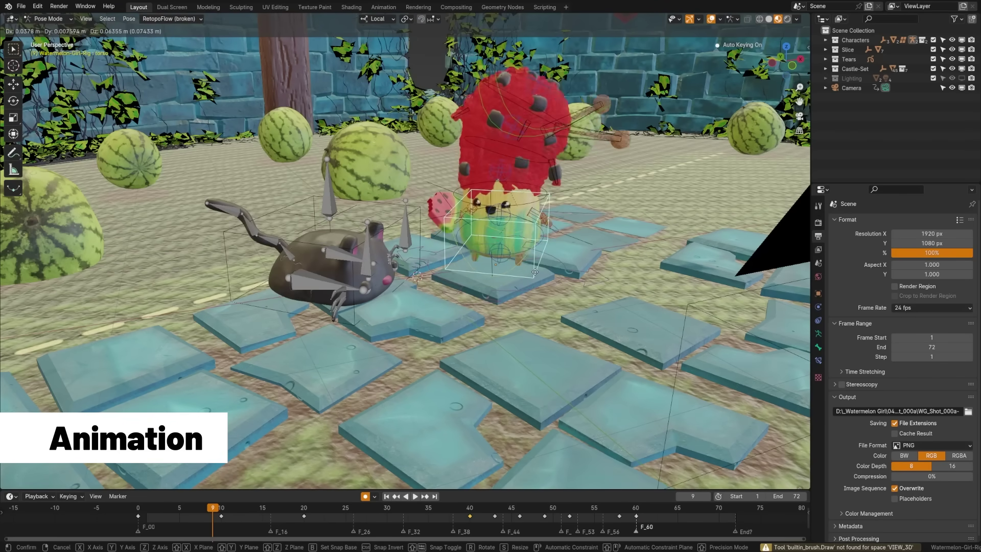
click(544, 271)
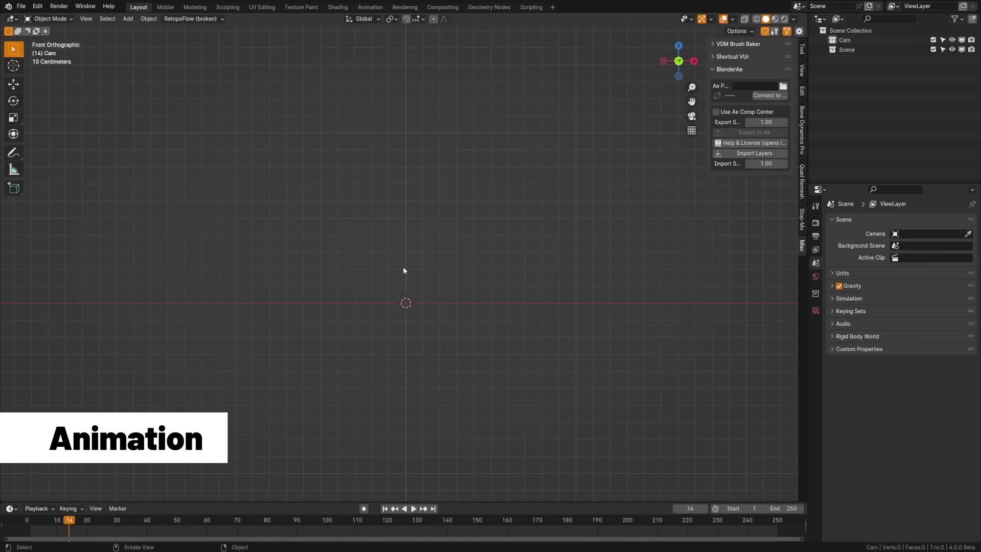
key(shift+a)
mouse_move(368, 272)
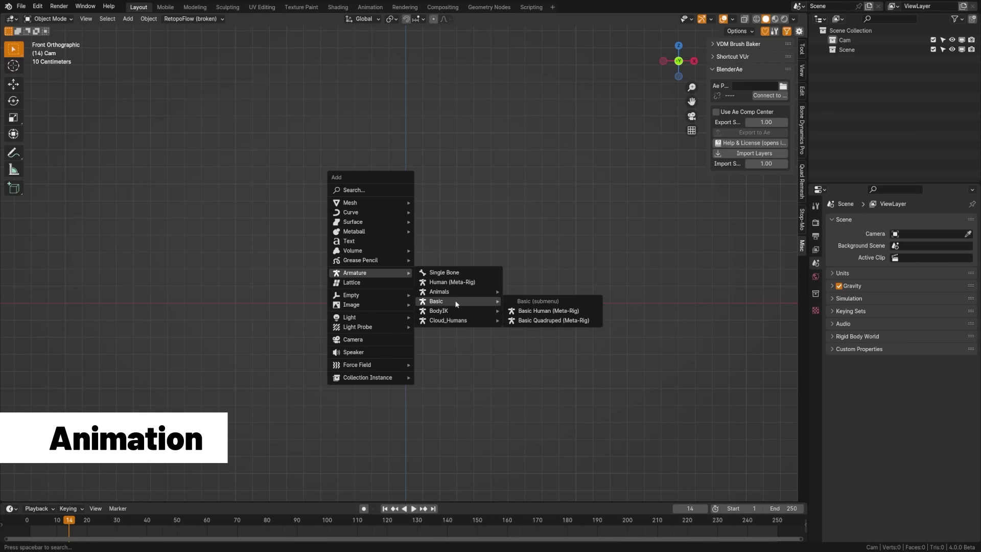
key(Escape)
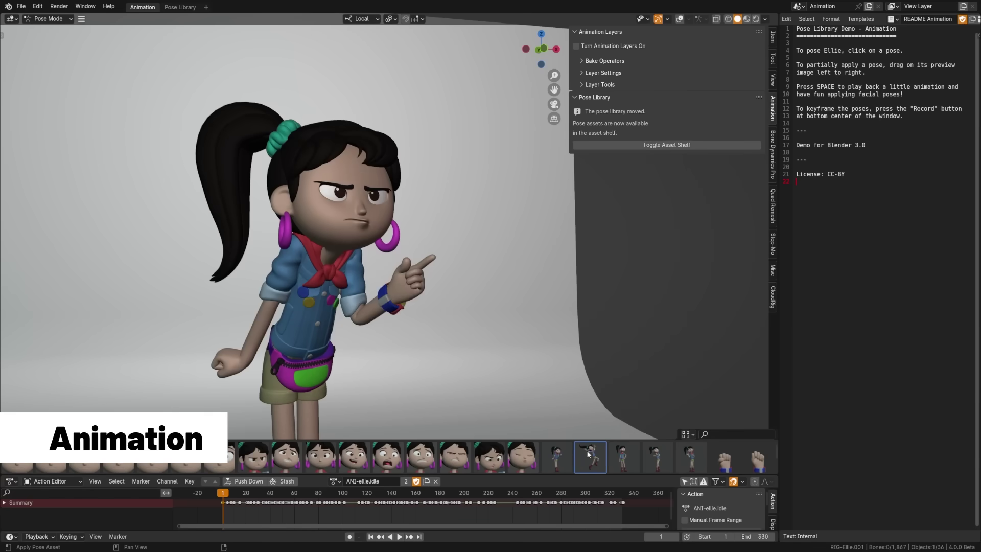
Apply Ellie's jumping, relaxed, scared, waving and eyes-closed library poses.
click(589, 455)
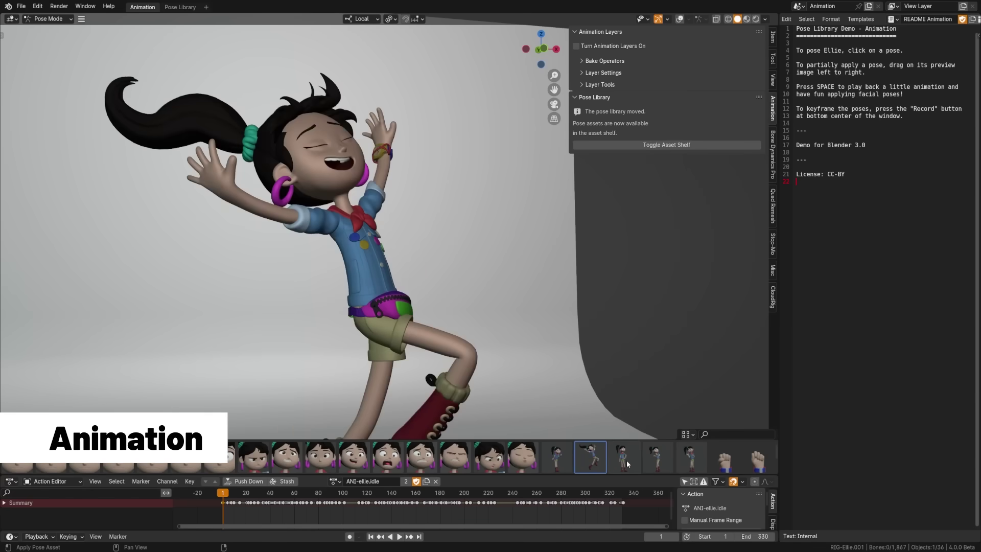
click(624, 460)
click(662, 463)
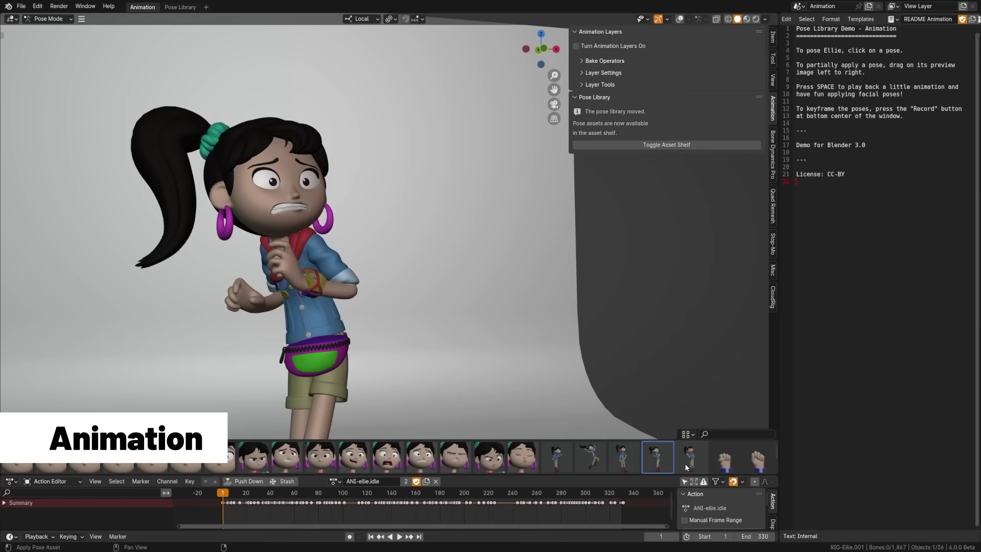
click(686, 465)
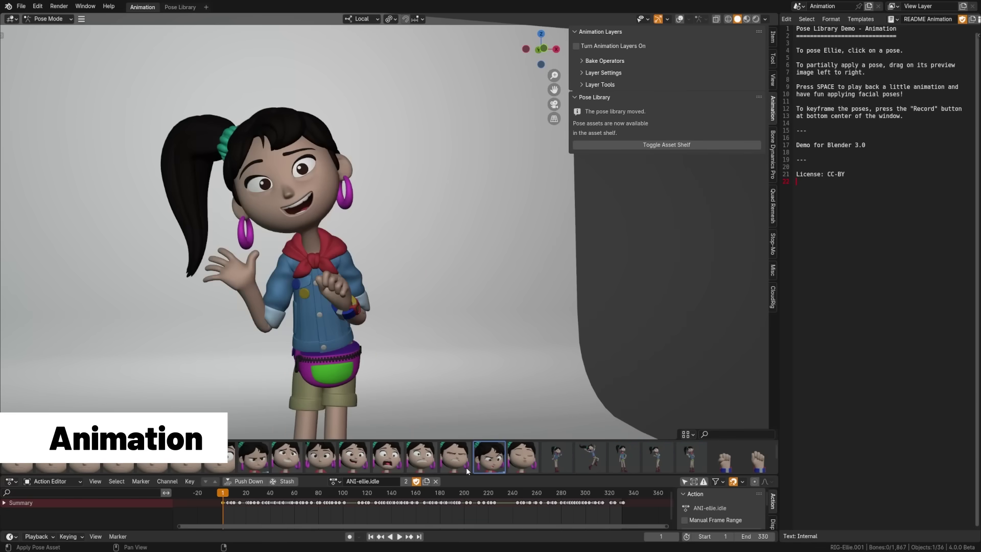
click(452, 464)
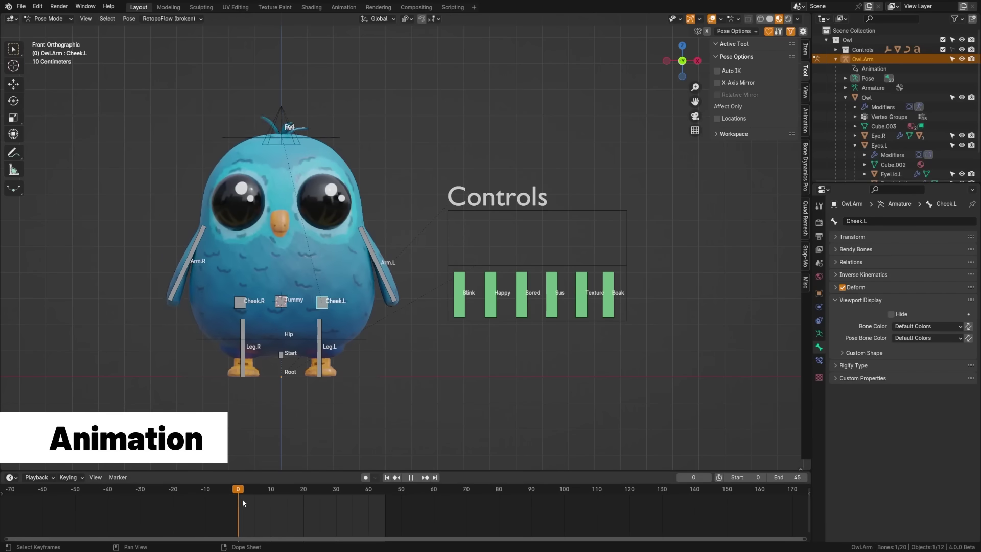
Set Cheek.L's bone and pose bone colours to 01 - Theme Color Set and sync red to all bones.
key(space)
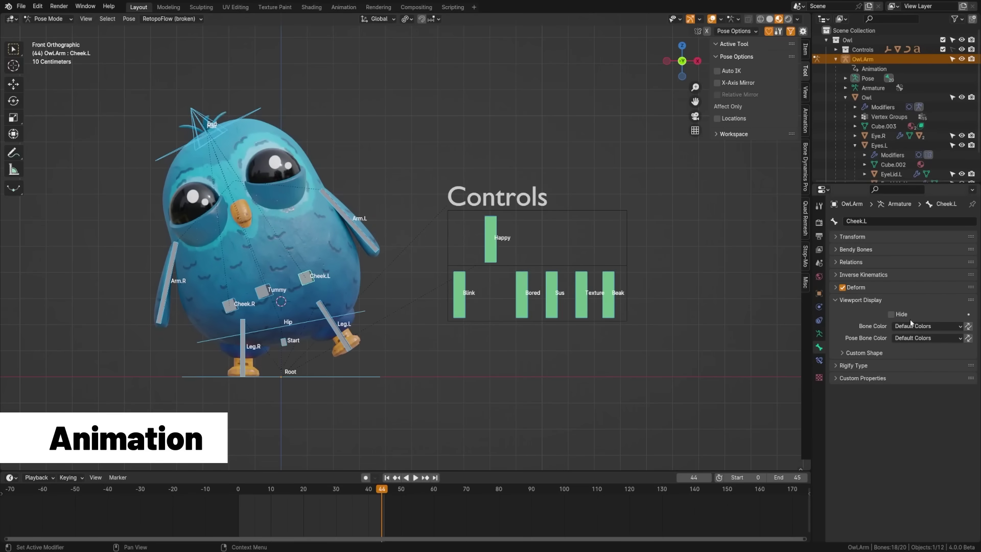
click(911, 325)
click(868, 346)
click(925, 338)
click(920, 351)
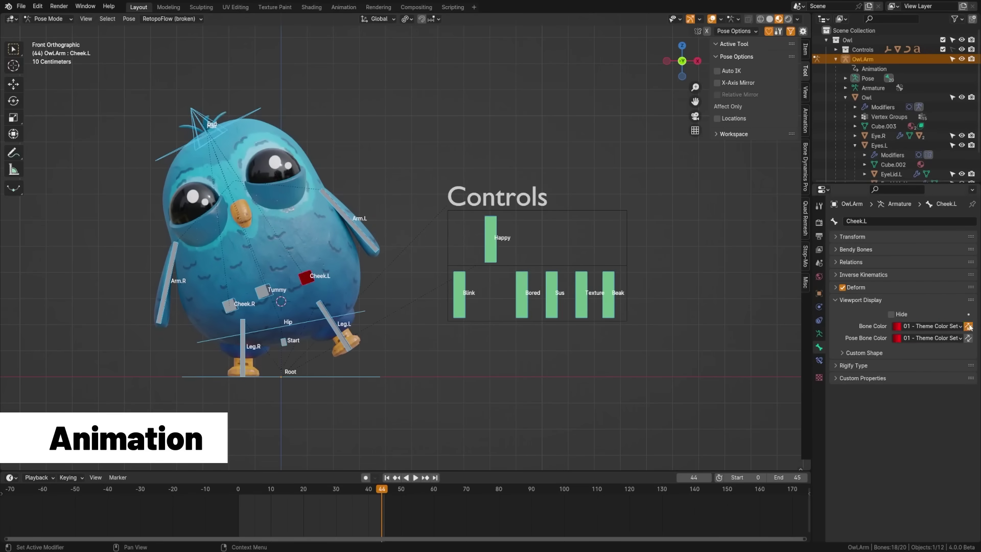
click(968, 326)
drag(282, 498, 365, 495)
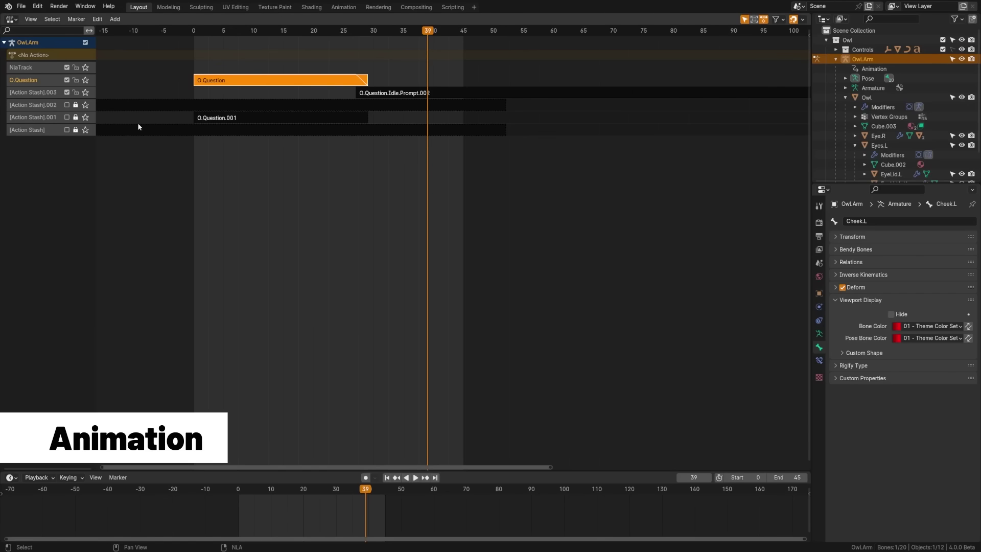
Drop the Temp-Meta strip onto the O.Question track and bring frames 60-100 of the curves into view.
key(g)
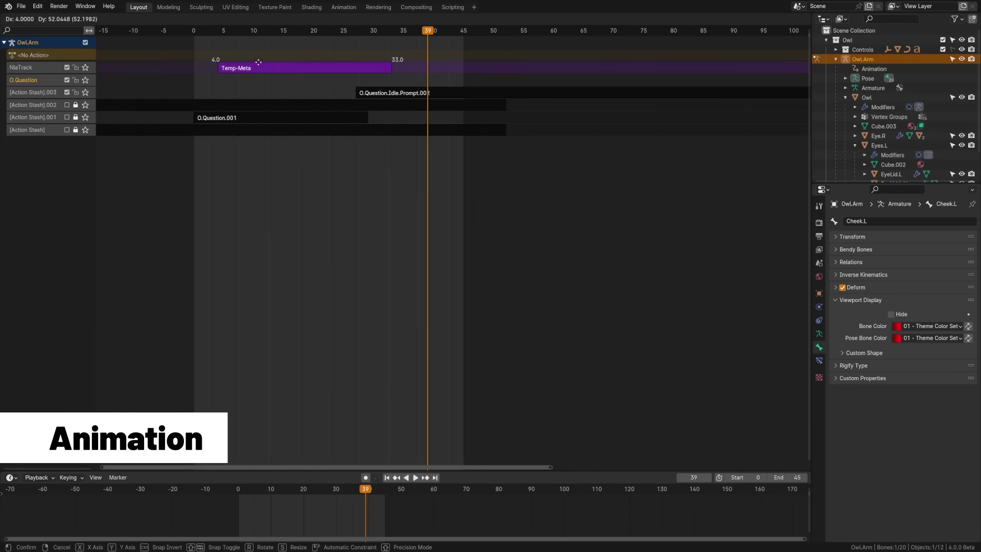
click(233, 79)
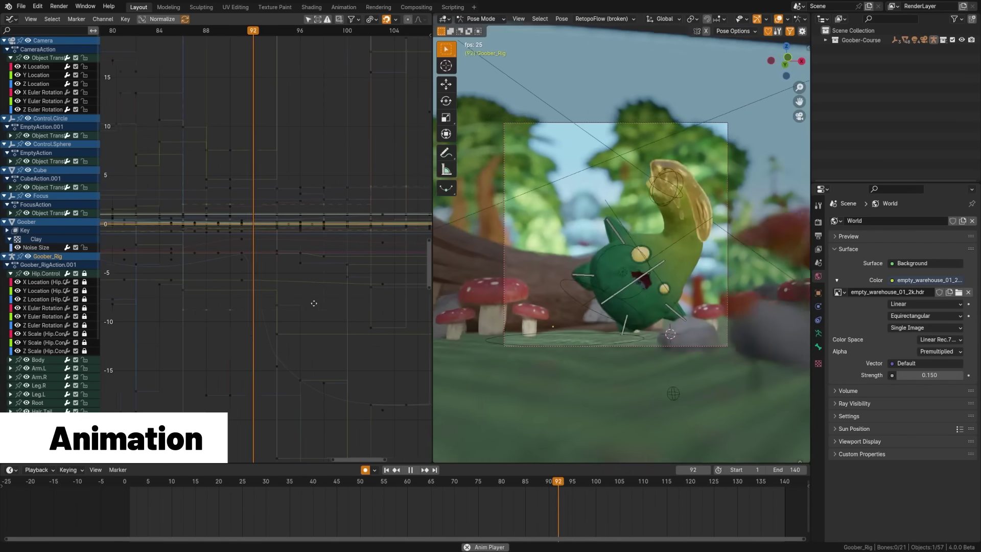
scroll(267, 300, down, 3)
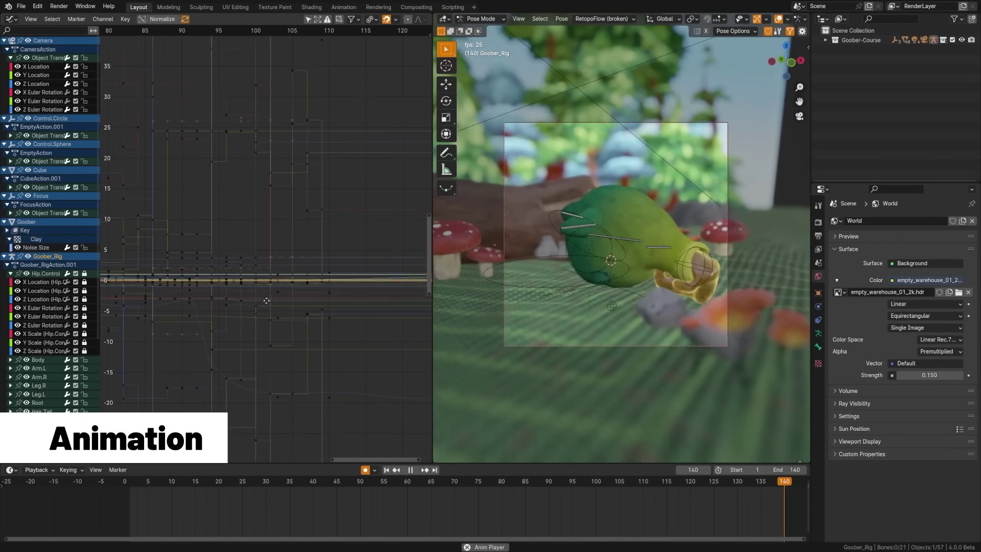
middle_drag(151, 275, 298, 296)
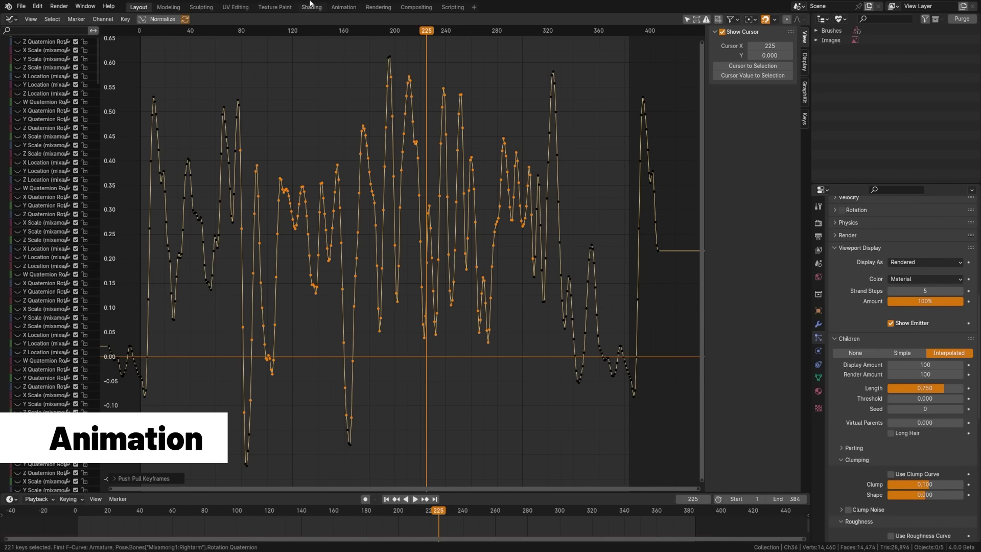
Apply a Time Offset blend to the selected keyframes, then change the Frame Offset to 20.
click(125, 19)
mouse_move(153, 178)
click(268, 267)
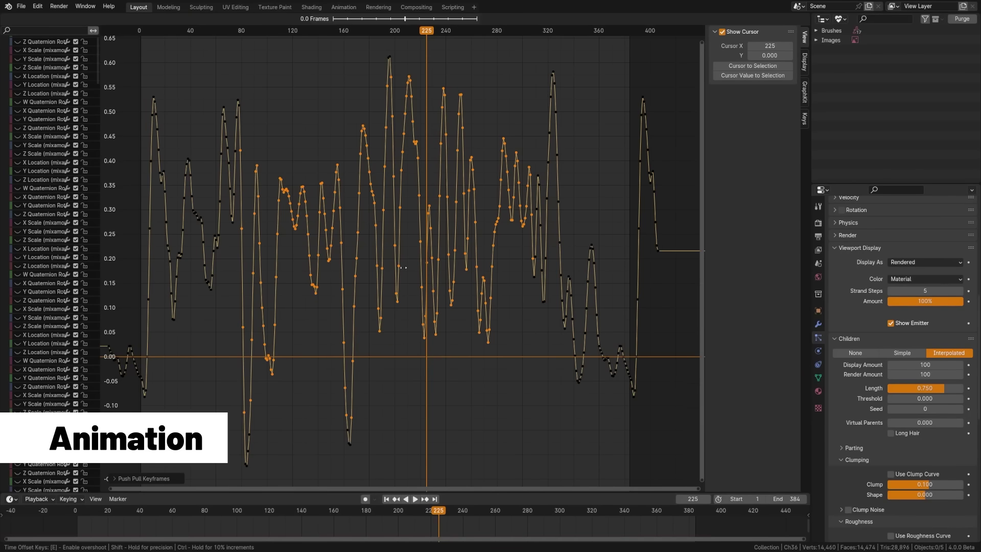
click(210, 258)
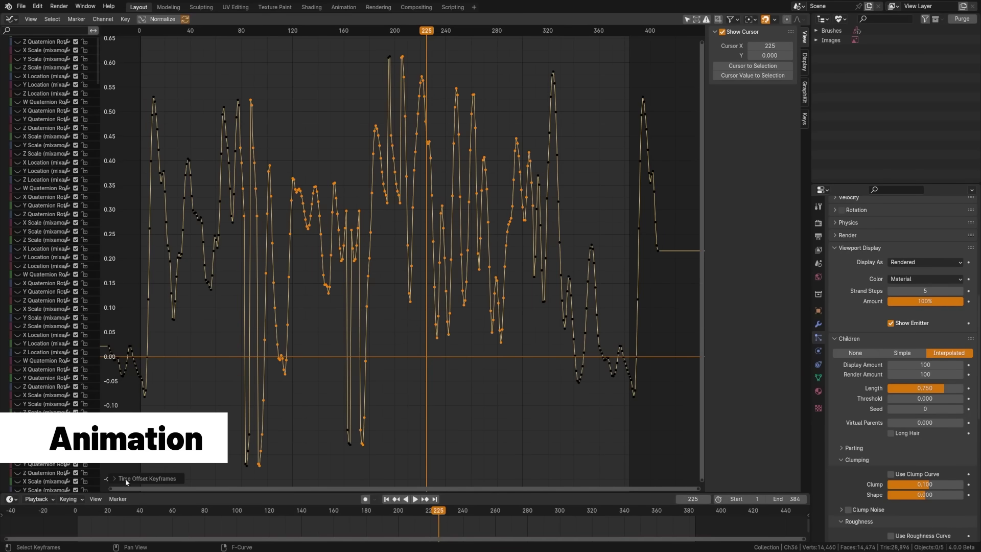
text(20)
key(Return)
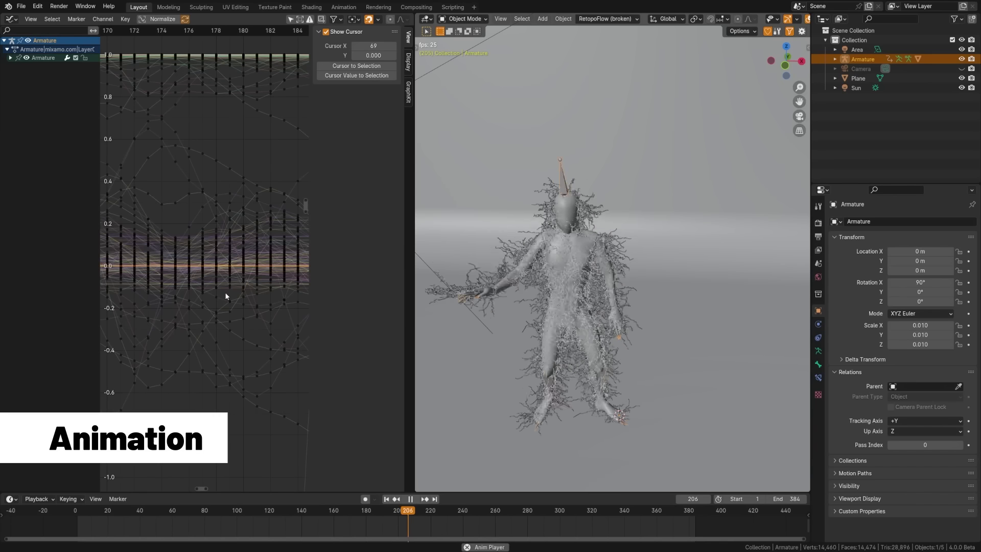
scroll(225, 293, down, 3)
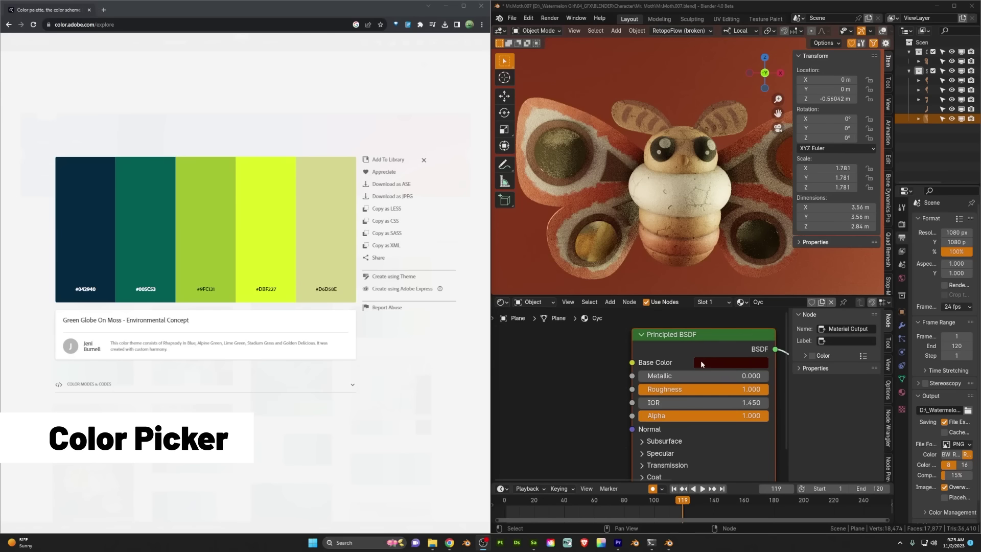
Sample the web palette's yellow as the plane's base colour and set Kuwahara to Anisotropic, size 23.
click(731, 362)
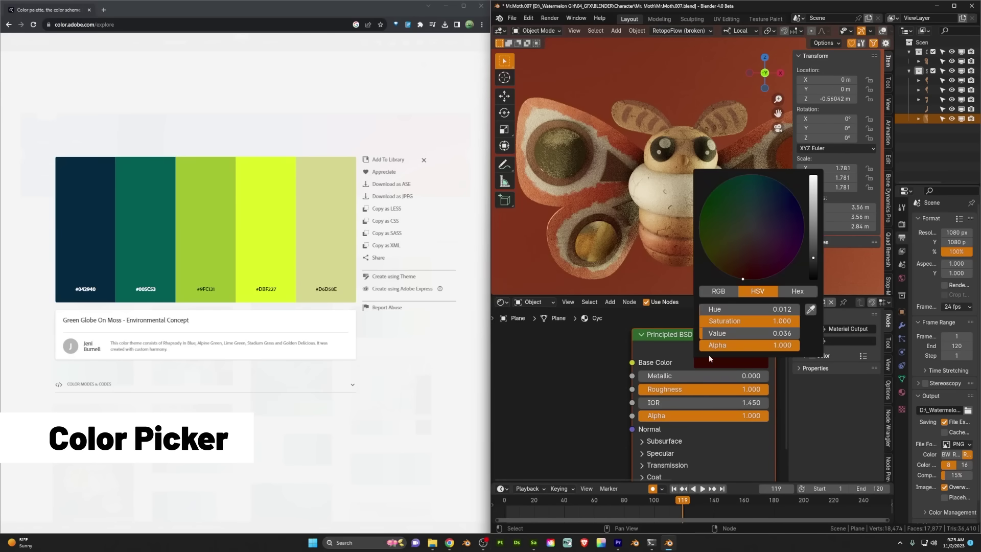
click(276, 241)
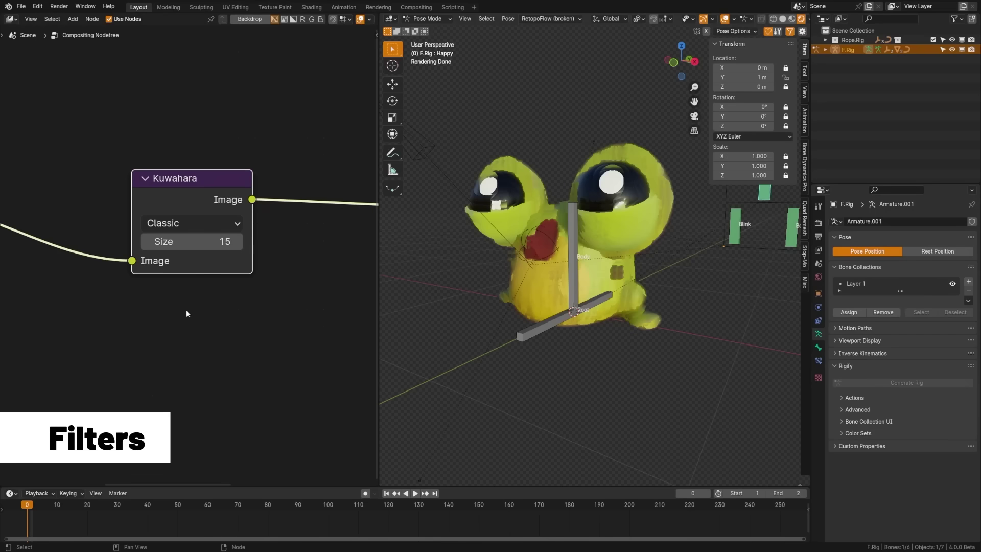
click(146, 249)
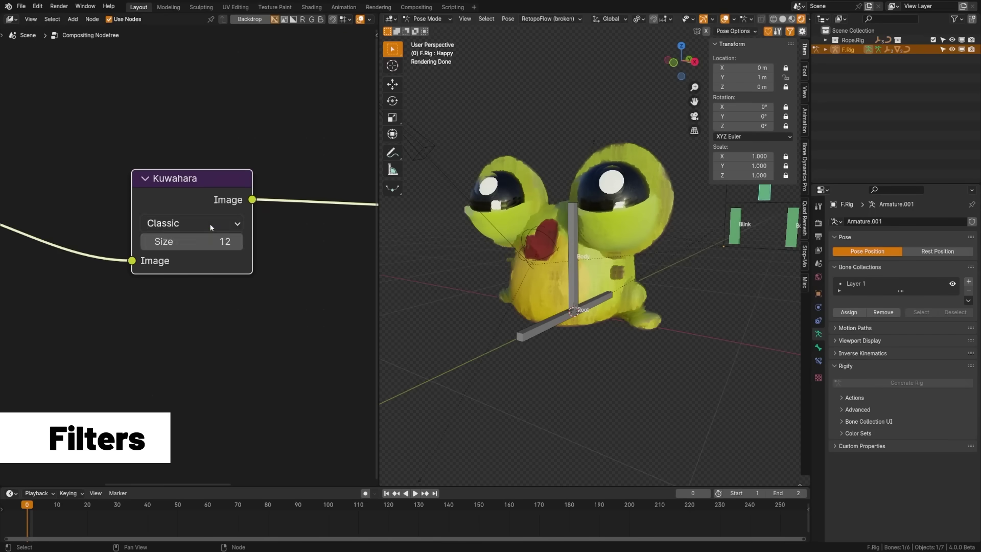
click(192, 224)
click(209, 254)
drag(210, 241, 237, 242)
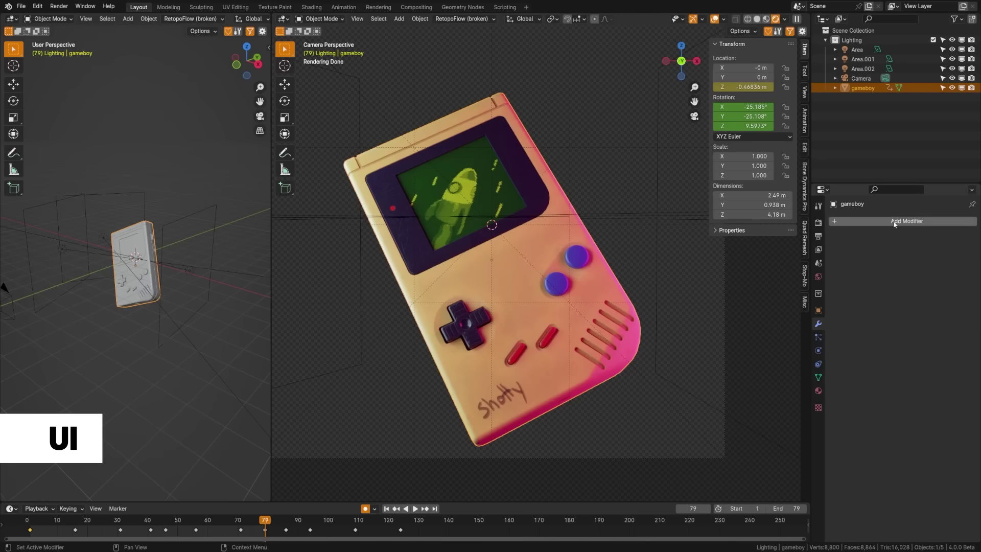
Expand the Principled BSDF's Subsurface and Specular panels and move the Displacement and Normal Map nodes down.
click(894, 221)
mouse_move(874, 272)
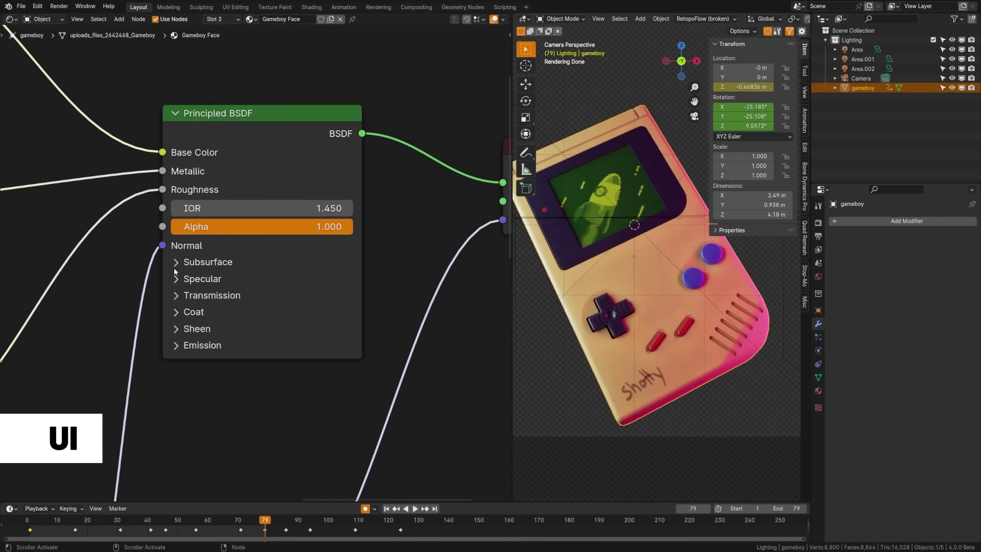
click(176, 263)
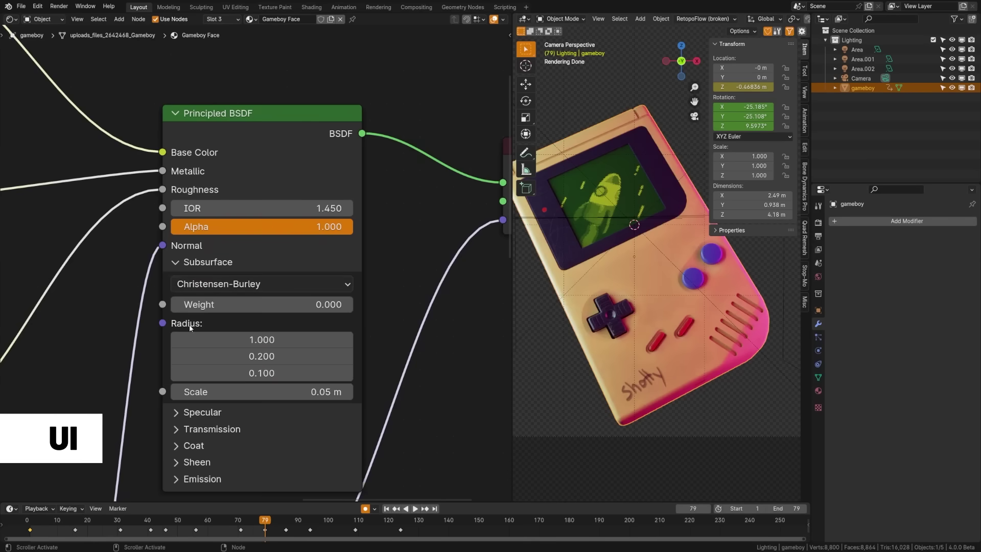
scroll(176, 368, down, 2)
click(176, 368)
middle_drag(320, 439, 320, 336)
drag(218, 378, 222, 500)
Expand the Transmission, Emission, Sheen and Coat panels and shift the Displacement and image nodes further down.
click(225, 332)
middle_drag(211, 375, 217, 311)
click(217, 312)
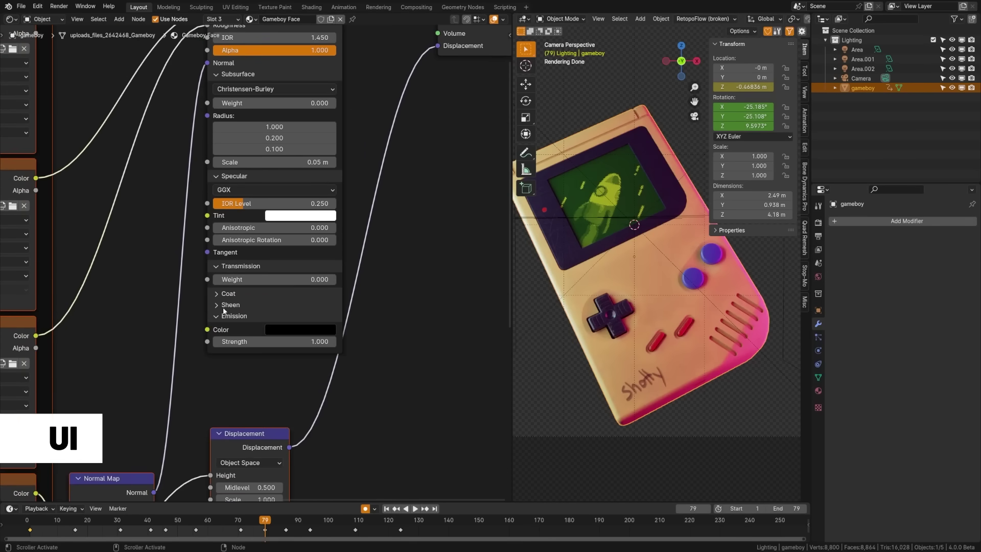
click(217, 305)
click(217, 294)
drag(258, 437, 255, 467)
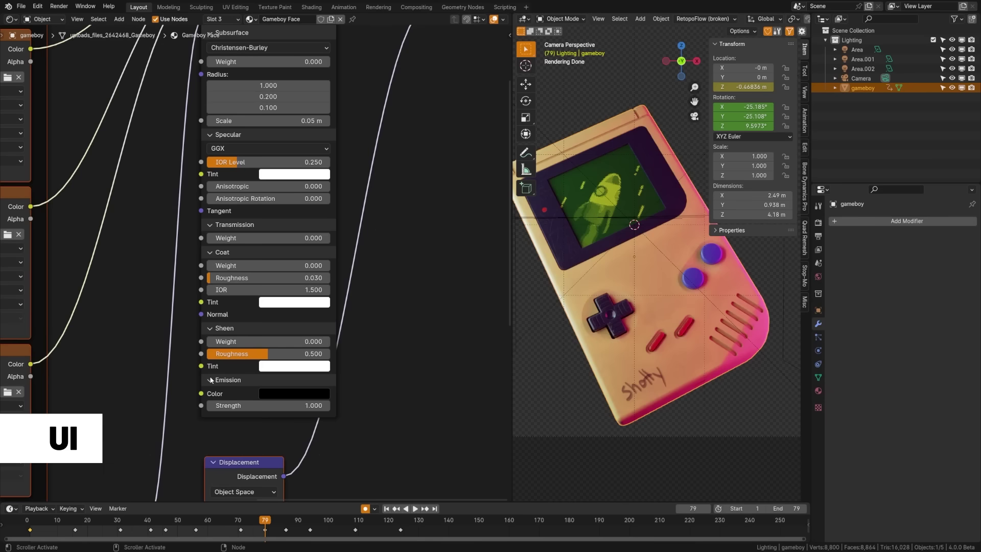
Collapse the Principled BSDF's Emission, Sheen, Coat, Transmission and Specular panels.
click(217, 380)
click(213, 329)
click(220, 252)
click(220, 225)
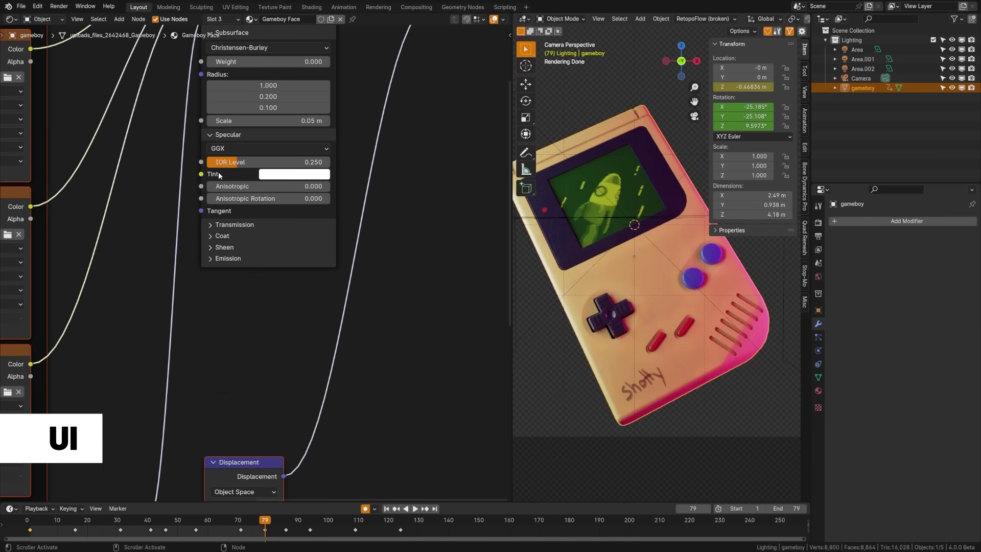
click(214, 136)
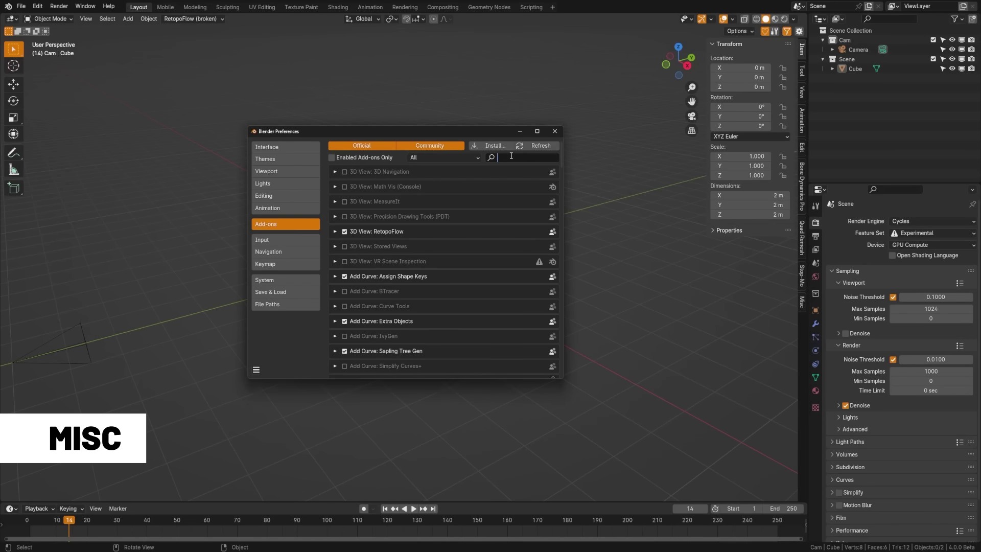
Filter add-ons by 'ob', check the export formats, and play the video edit from a later frame.
text(ob)
click(21, 6)
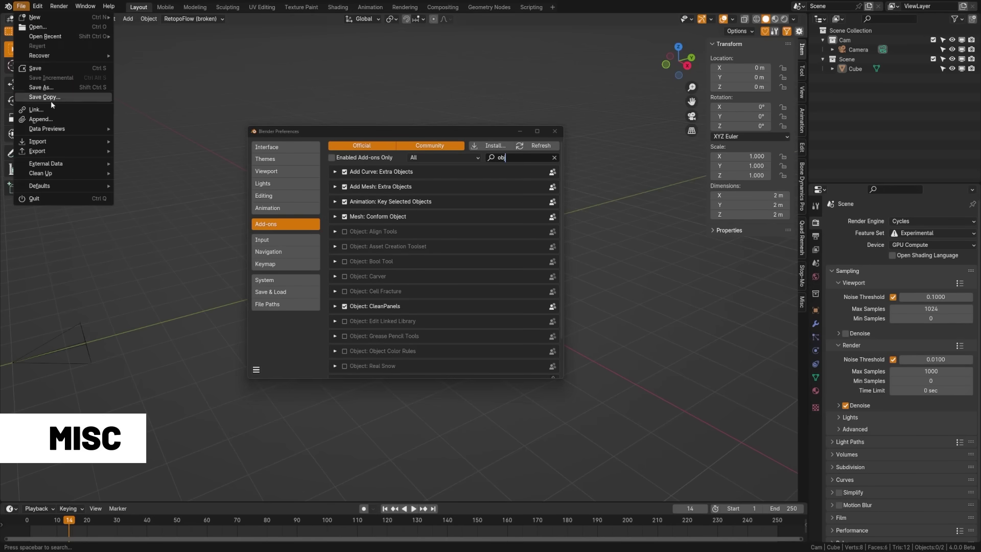
mouse_move(65, 154)
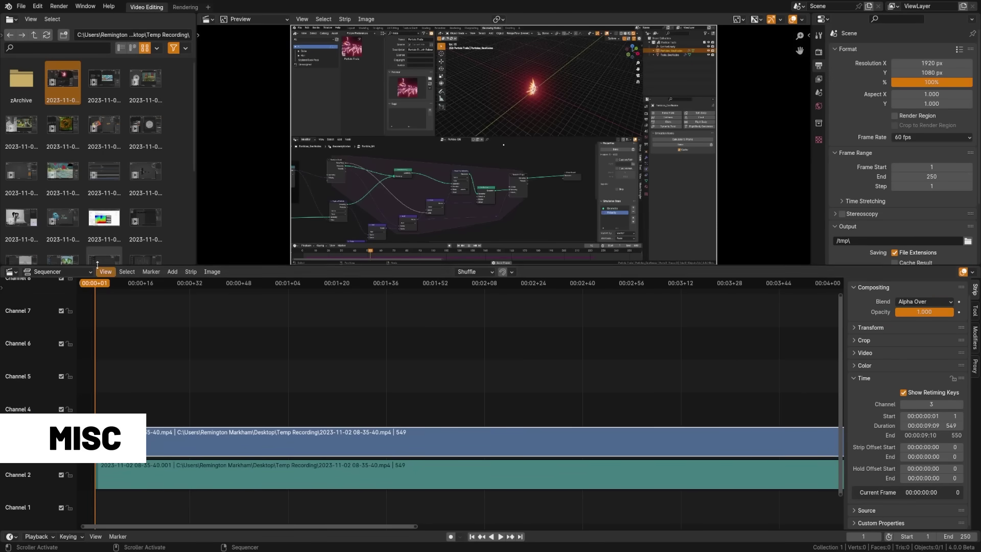
drag(103, 307, 362, 373)
key(space)
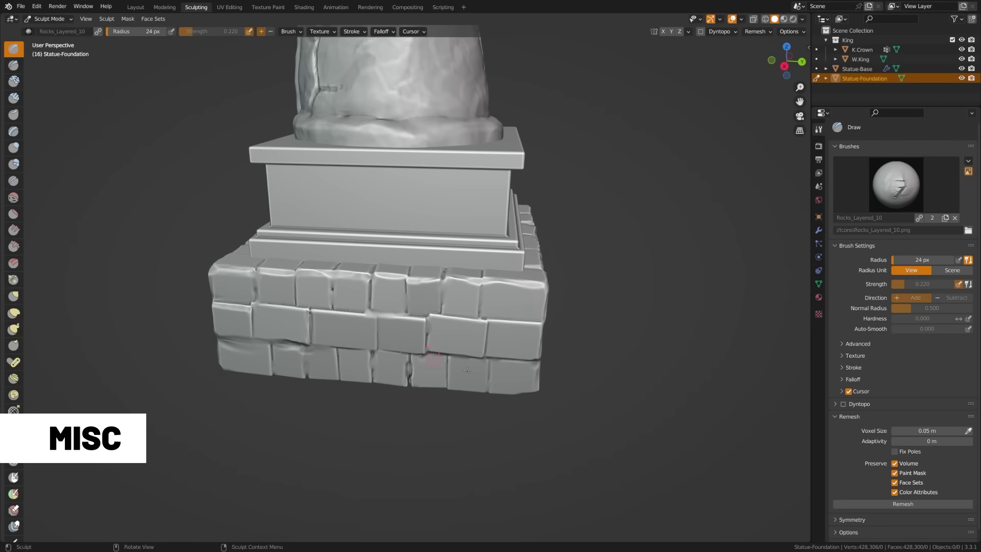
Orbit to the statue's front view and save incrementally as WG_Shot_000a.002.blend.
scroll(377, 537, up, 1)
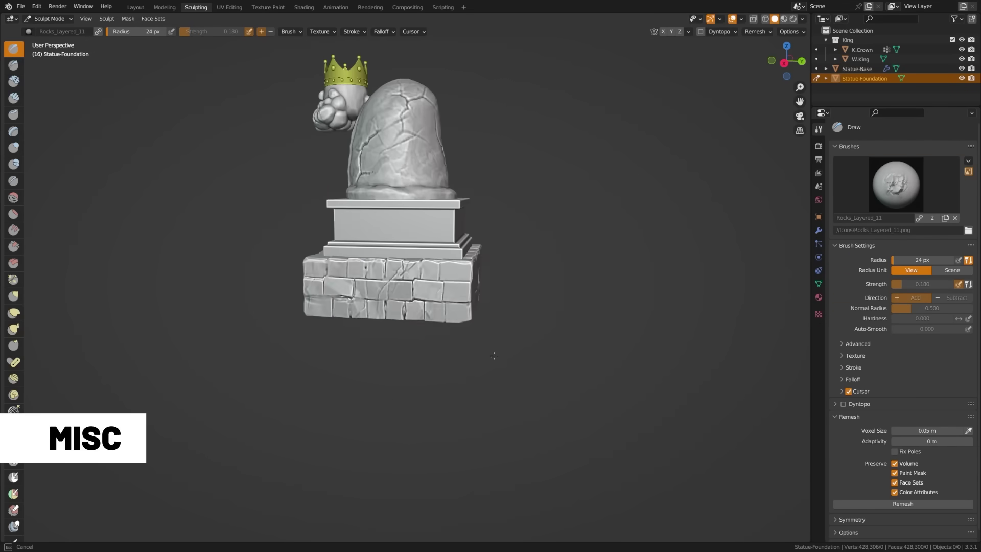
mouse_move(494, 355)
middle_down()
mouse_move(588, 347)
mouse_move(486, 316)
mouse_move(415, 327)
mouse_move(415, 215)
middle_up()
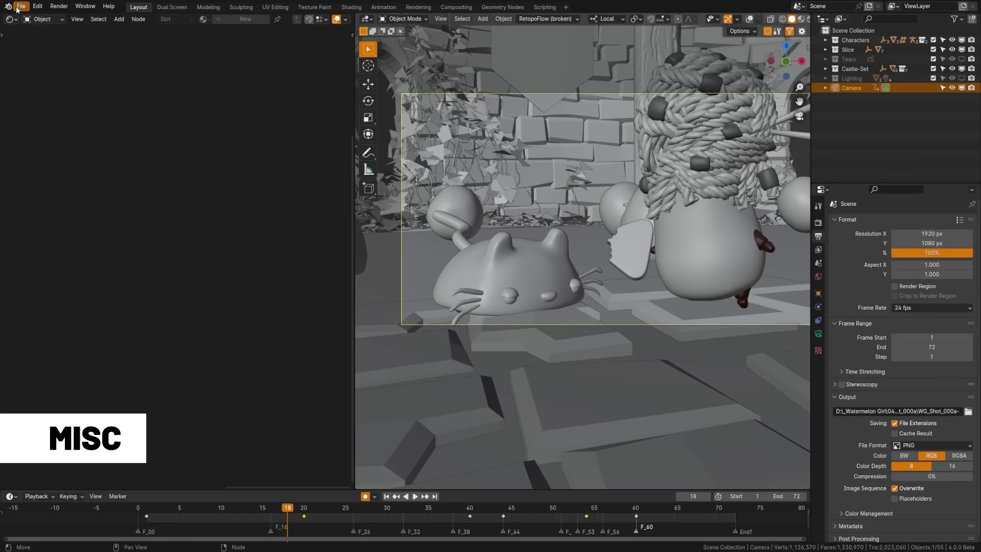
click(21, 6)
click(102, 99)
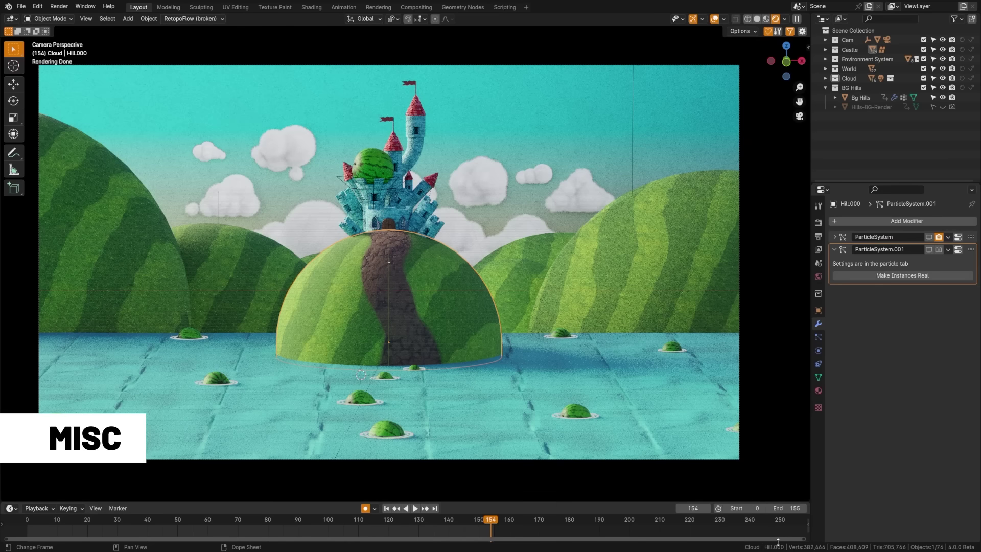
Enable Video Memory in the status bar's display options.
right_click(746, 547)
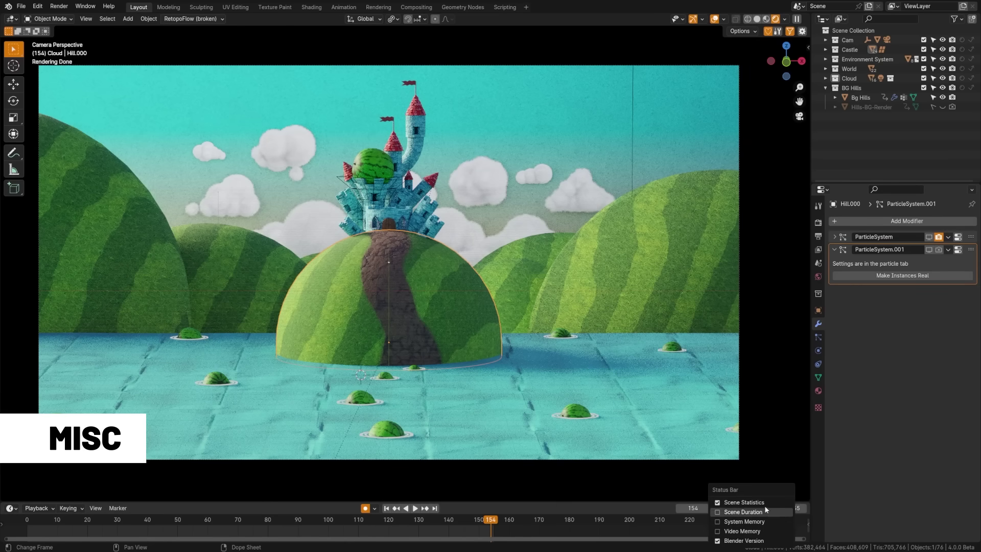
click(768, 531)
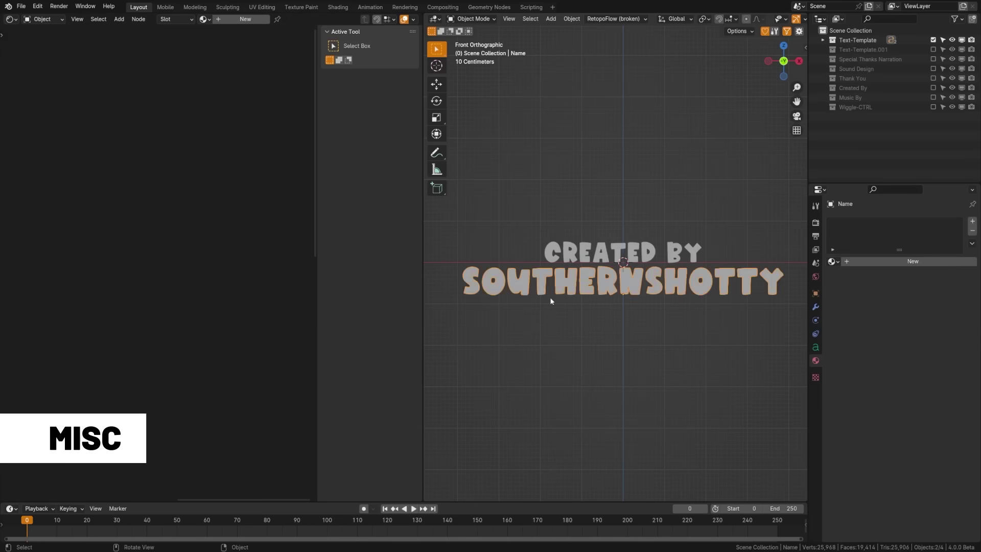
drag(785, 284, 503, 284)
Select part of the CREATED BY text, place the cursor in the second line, and exit Edit Mode.
drag(595, 284, 736, 284)
click(554, 281)
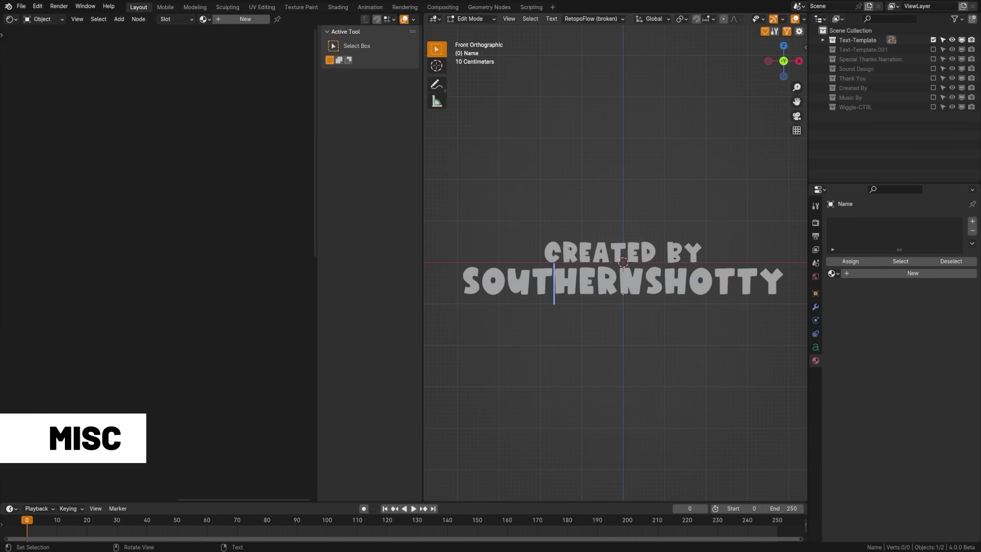
key(Tab)
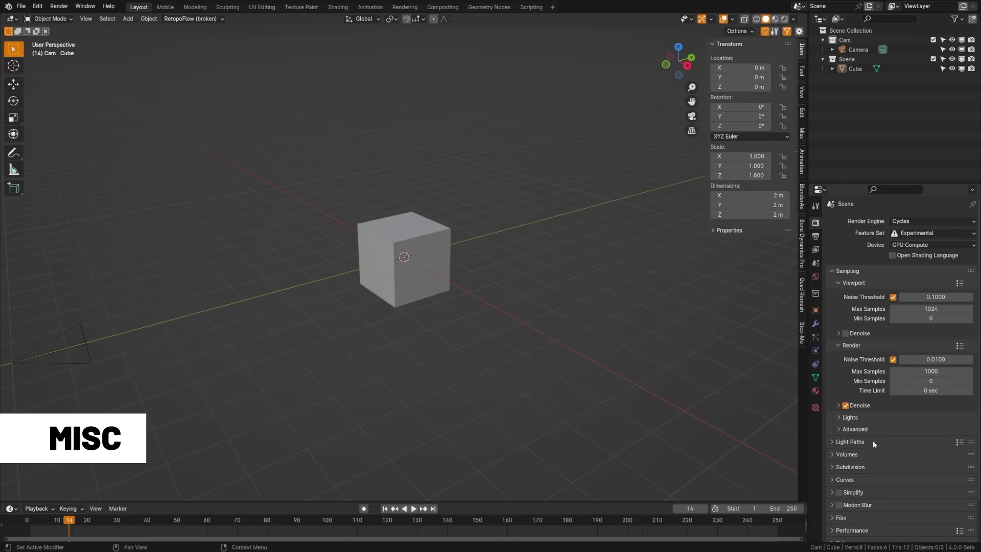